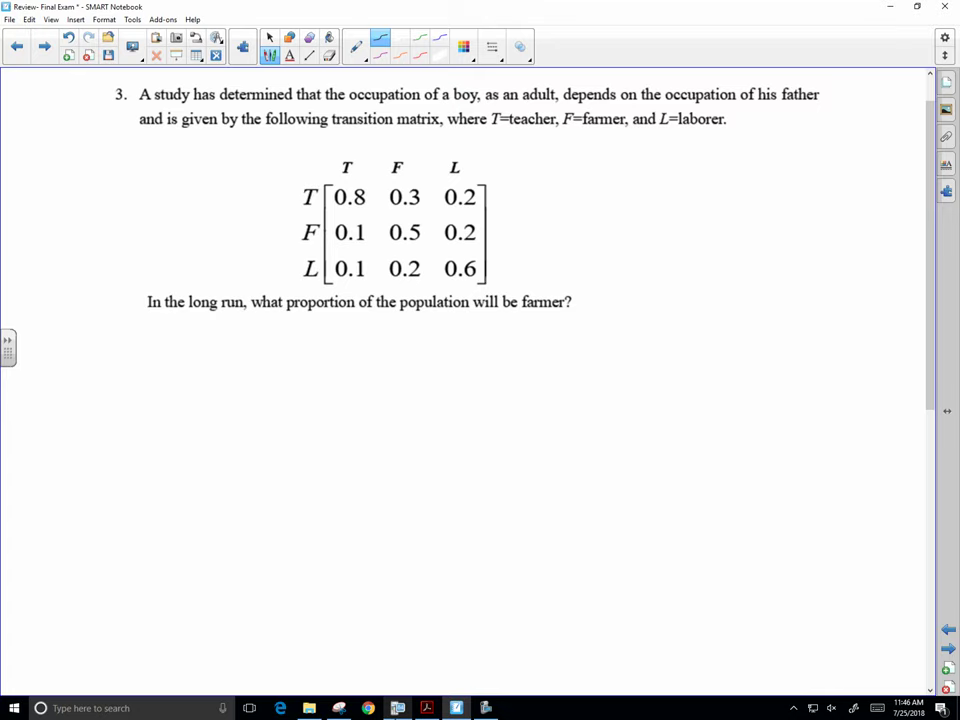
# Bring up TI-SmartView CE, move it to the right side, and clear the home screen.
pyautogui.click(397, 708)
pyautogui.moveTo(118, 83); pyautogui.dragTo(655, 79)
pyautogui.click(668, 361)
pyautogui.click(706, 361)
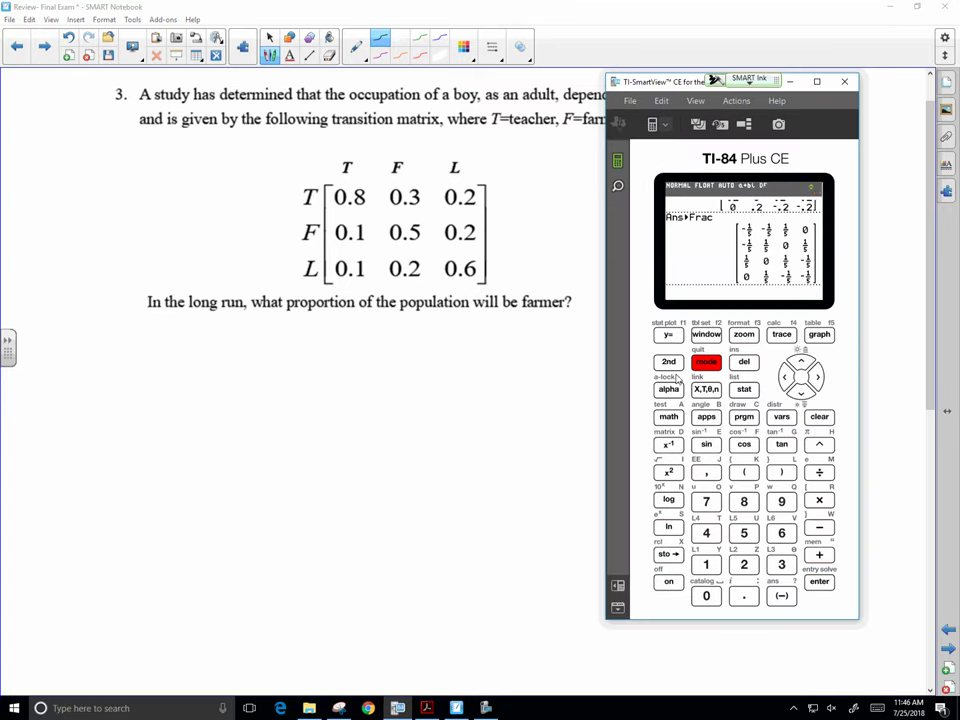
pyautogui.click(819, 417)
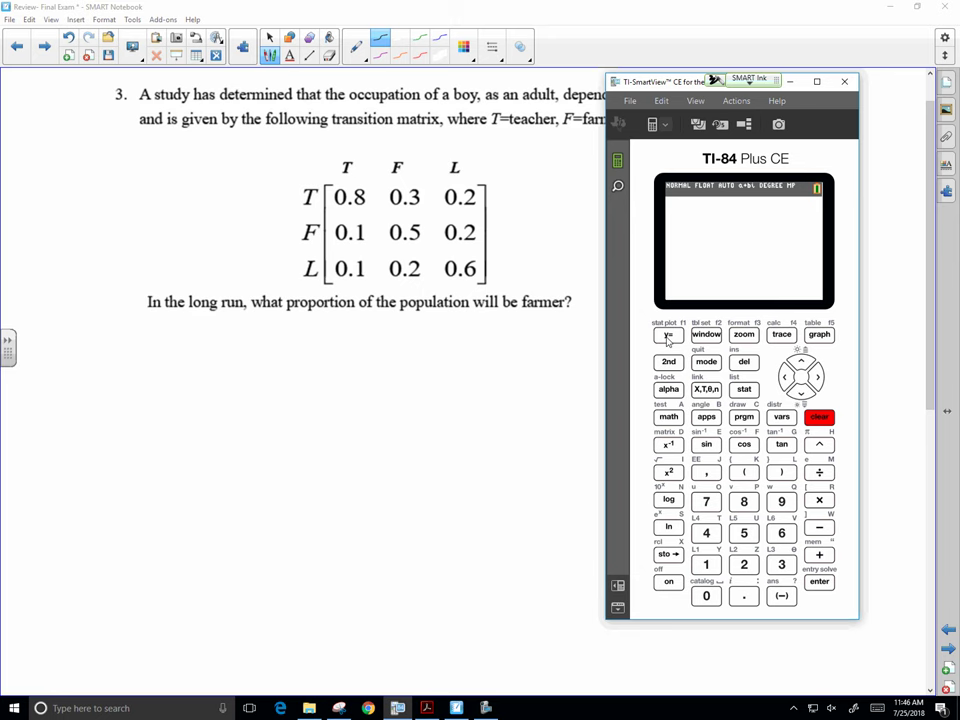
# Open matrix [A] in the matrix EDIT menu and set its size to 3×3.
pyautogui.click(668, 361)
pyautogui.click(676, 447)
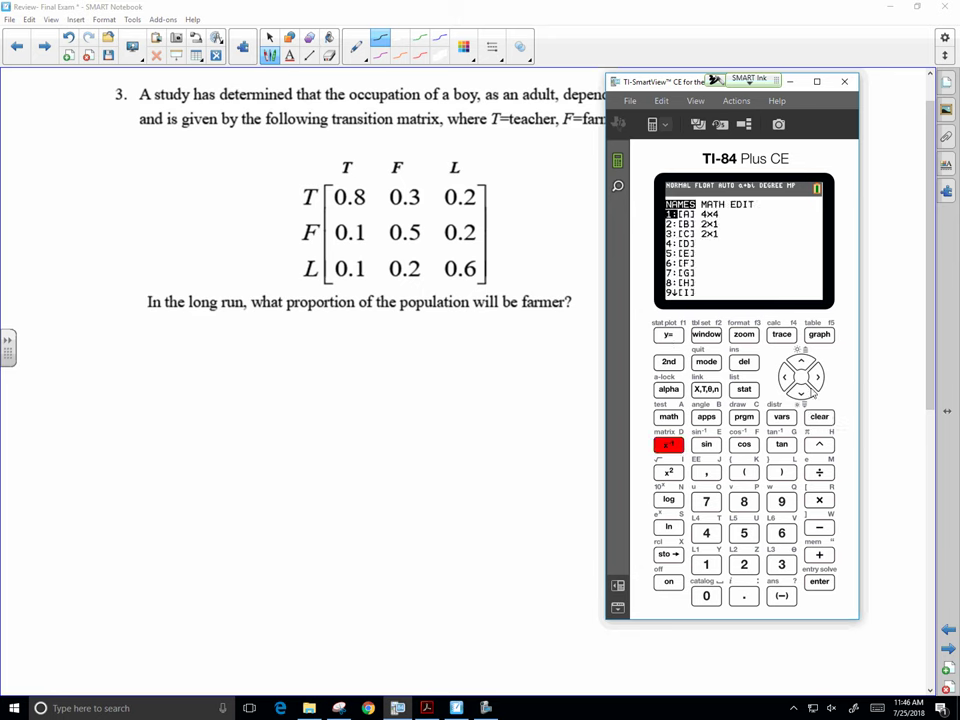
pyautogui.click(817, 378)
pyautogui.click(817, 378)
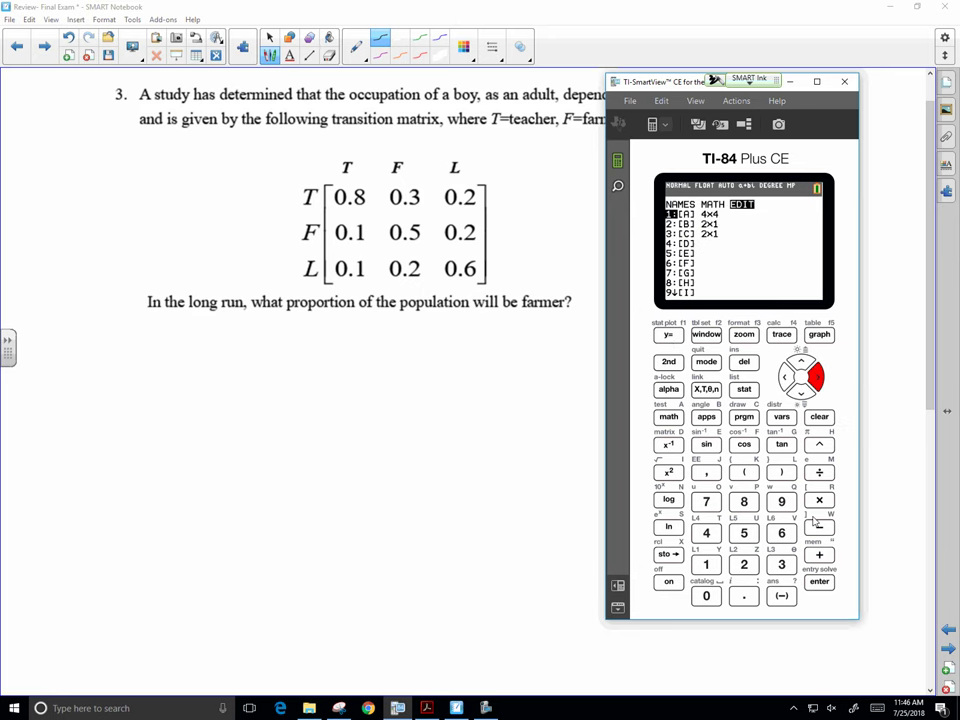
pyautogui.click(817, 583)
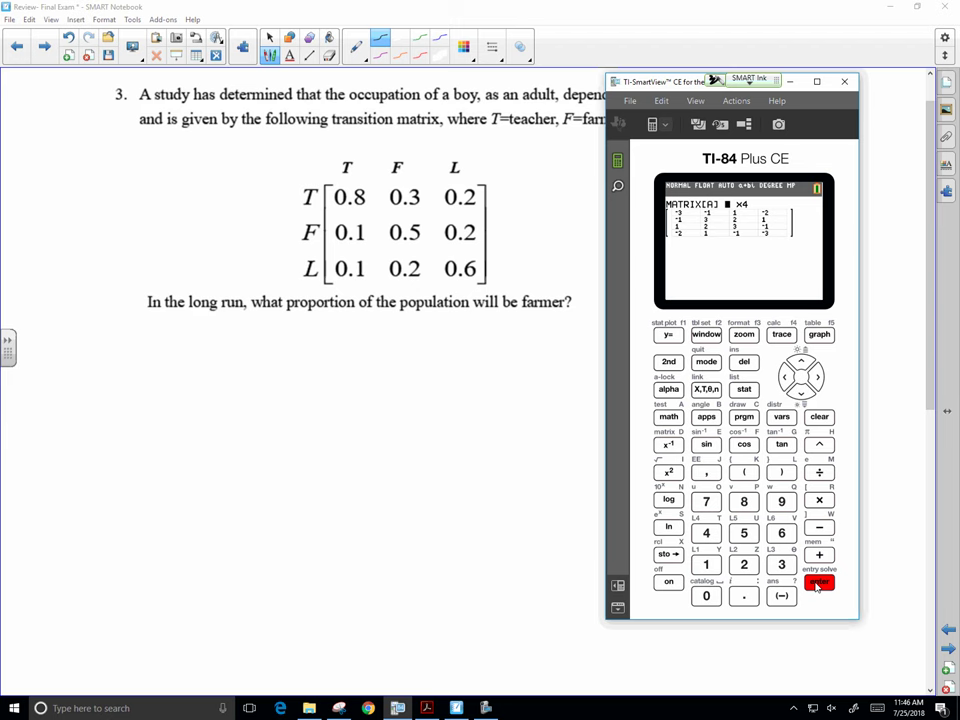
pyautogui.click(782, 565)
pyautogui.click(818, 583)
# Enter the first row of [A]: .8, .3, .2.
pyautogui.write('.8')
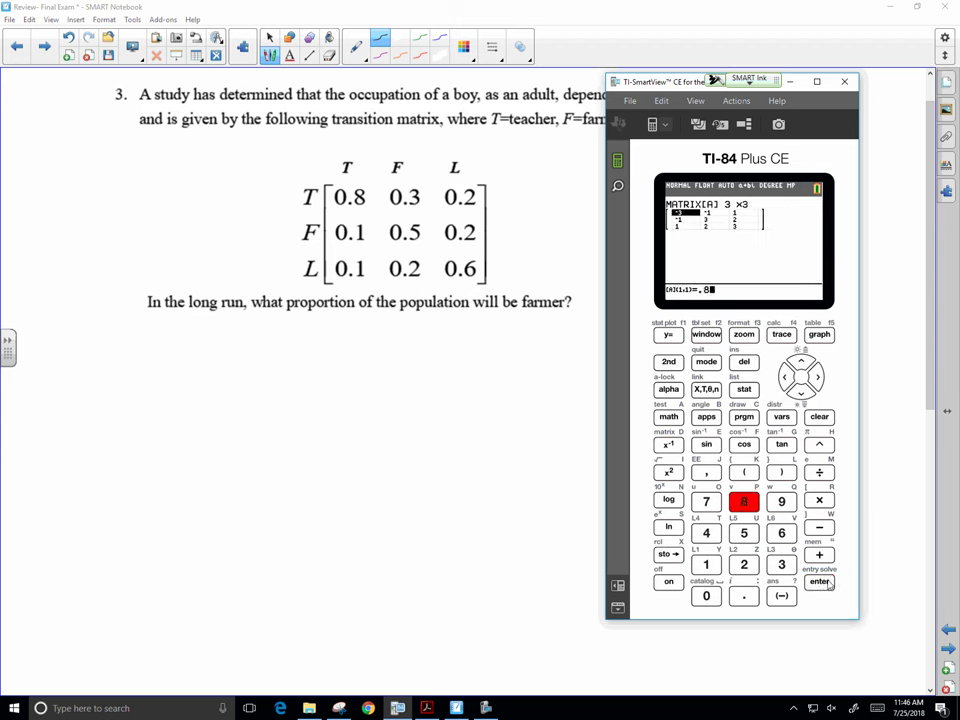
pyautogui.press('Return')
pyautogui.click(744, 596)
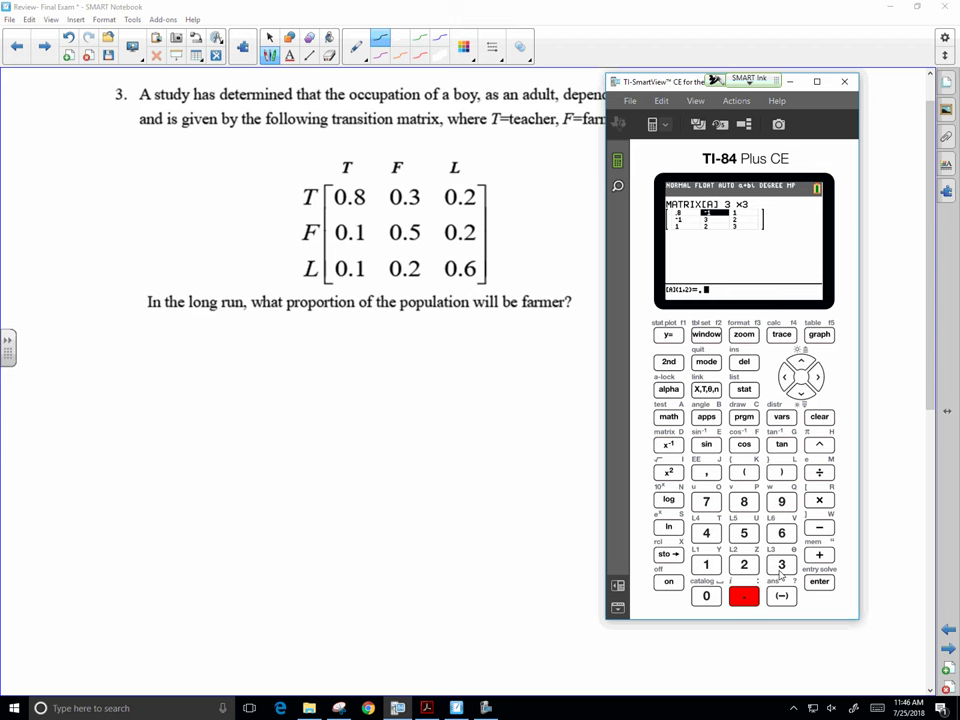
pyautogui.click(782, 565)
pyautogui.click(819, 583)
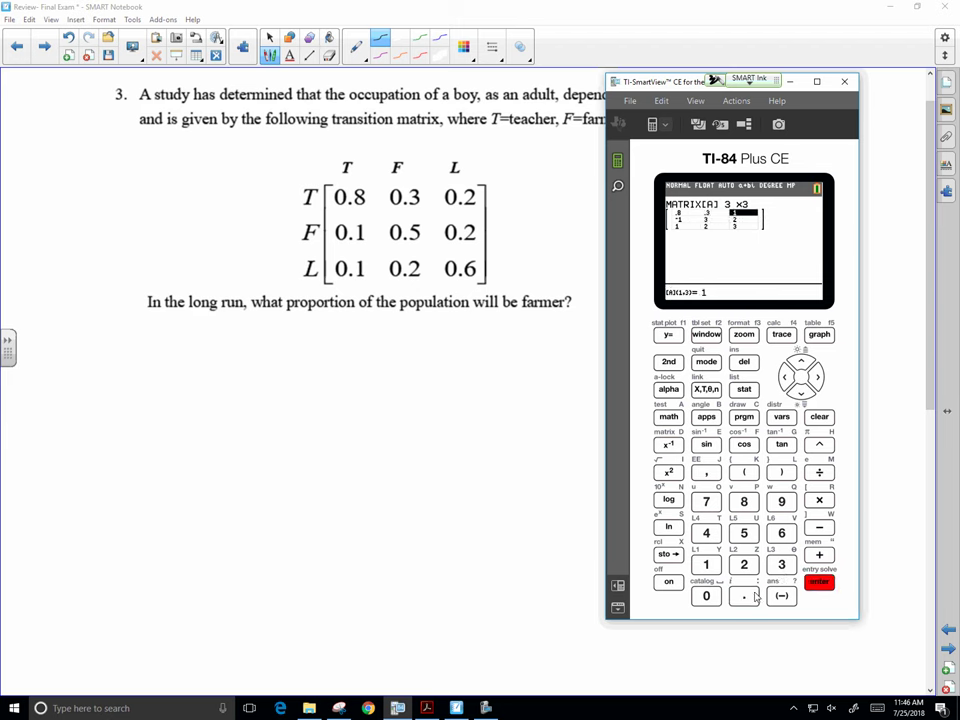
pyautogui.write('.2')
pyautogui.click(820, 581)
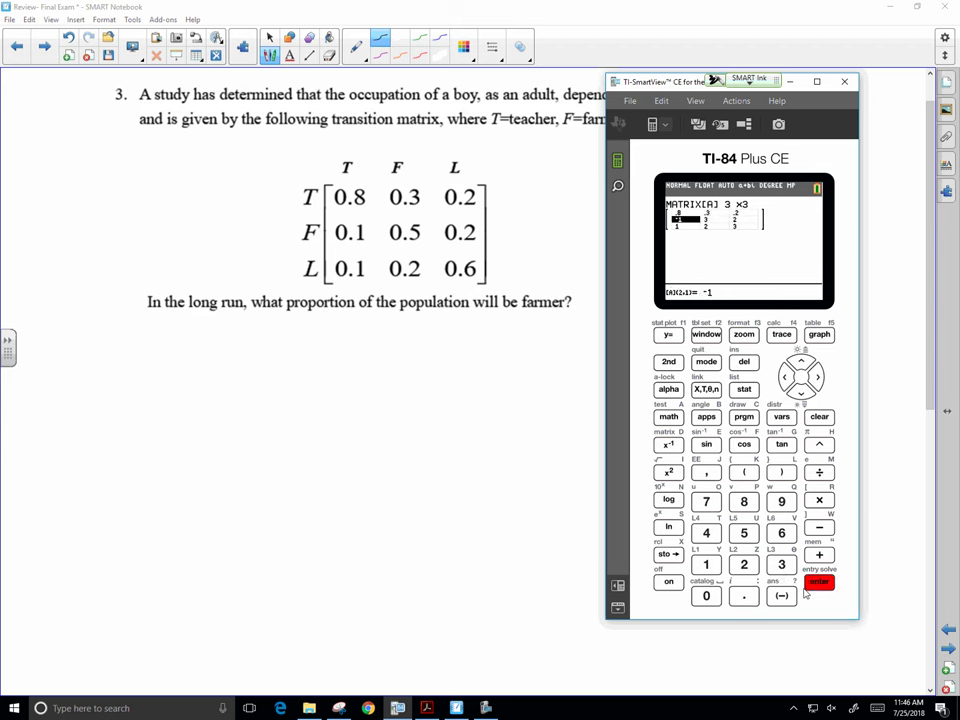
# Enter the second row of [A]: .1, .5, .2.
pyautogui.click(750, 598)
pyautogui.write('1')
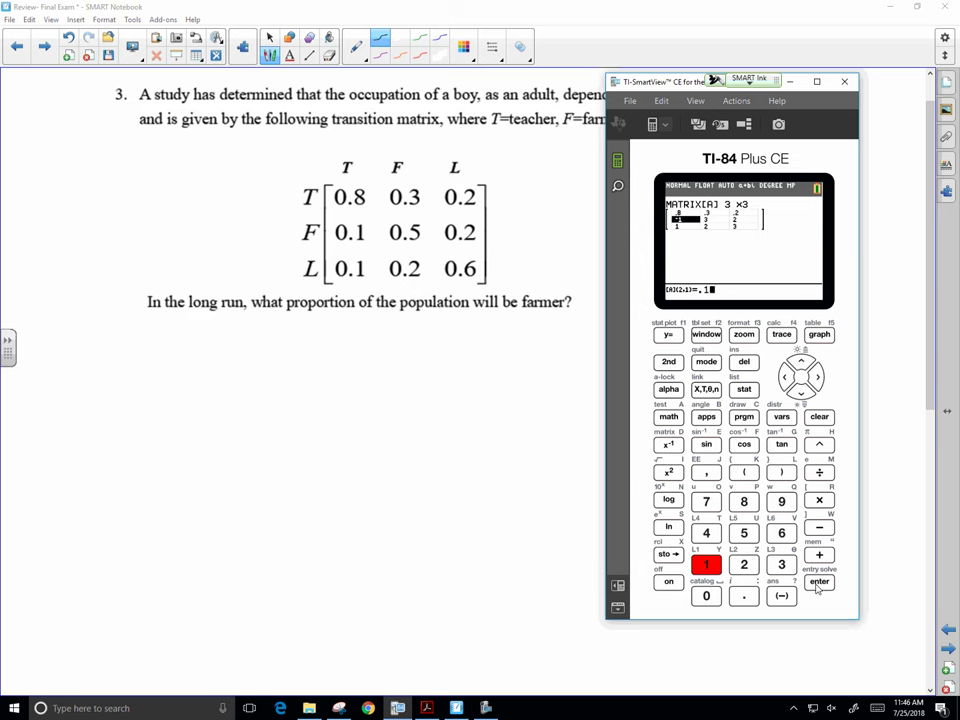
pyautogui.press('Return')
pyautogui.write('.5')
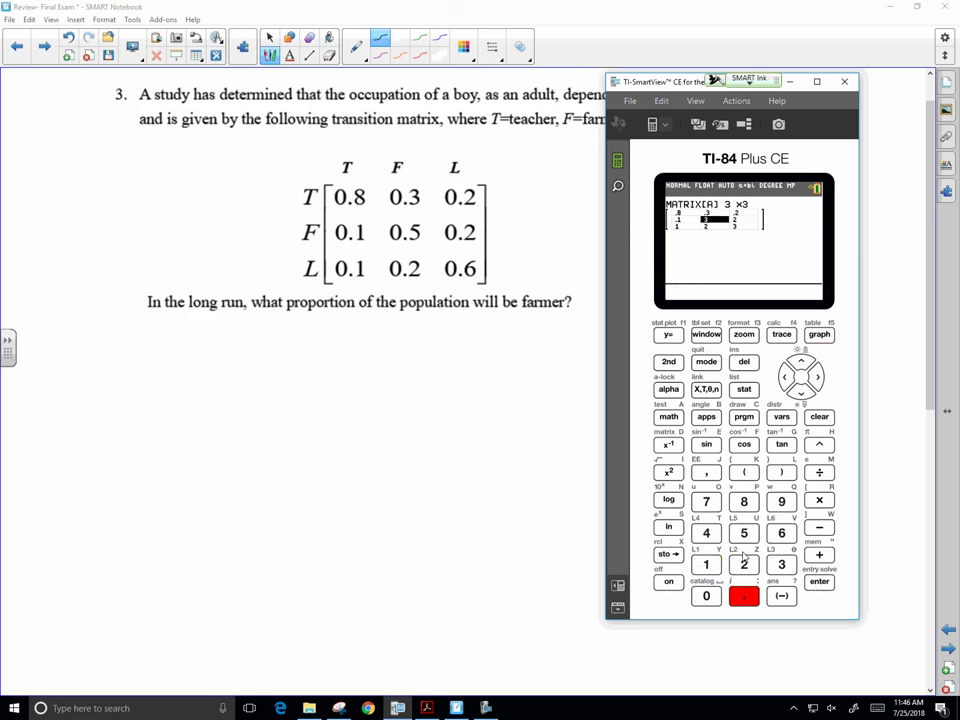
pyautogui.click(818, 583)
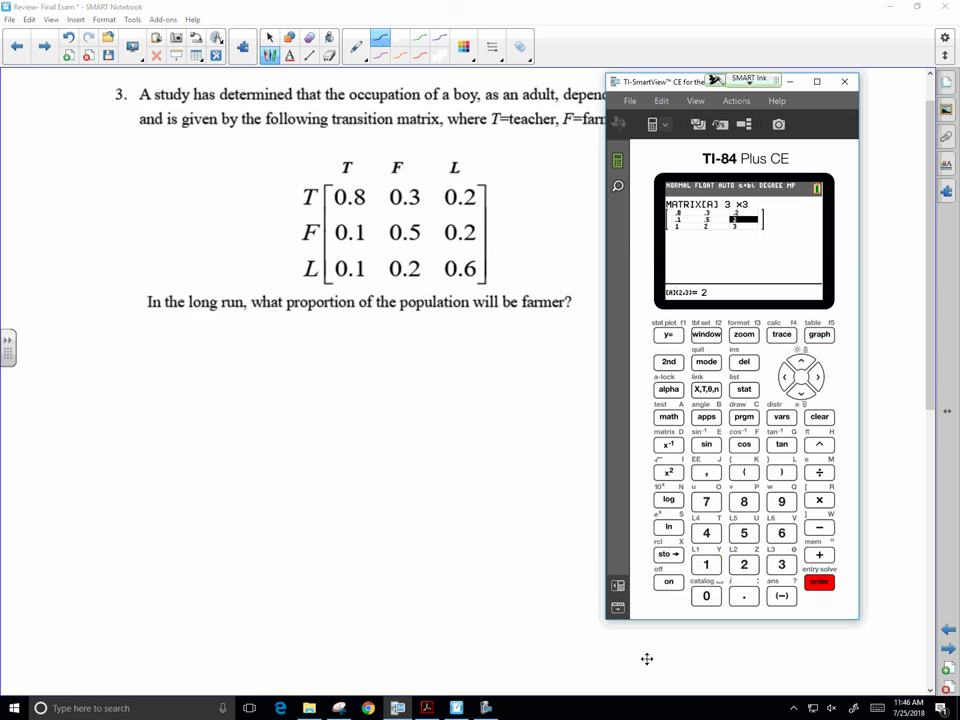
pyautogui.click(496, 707)
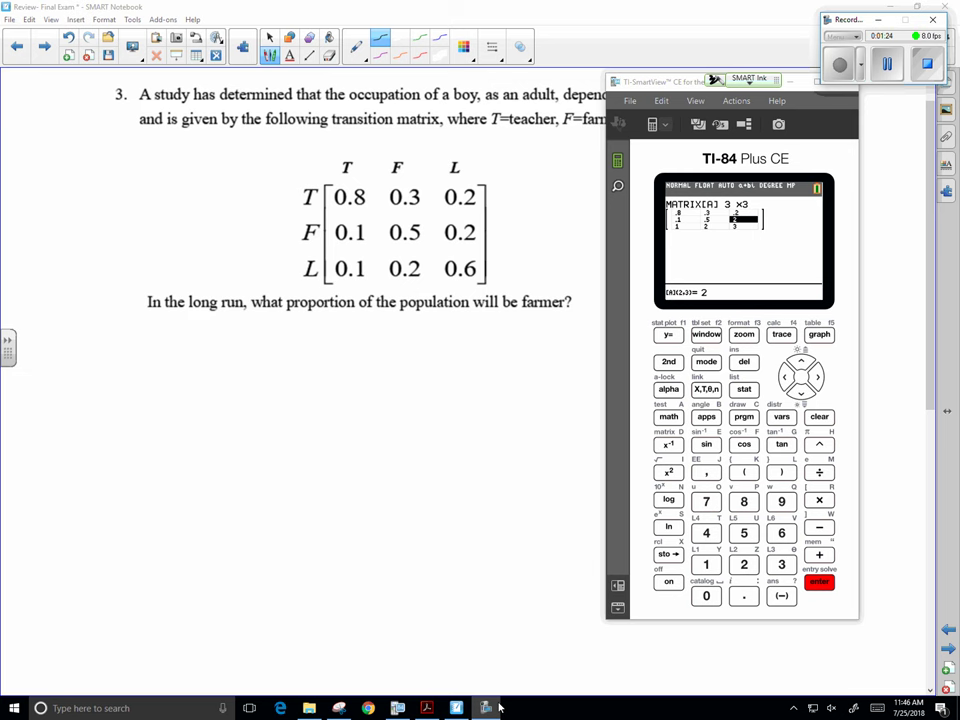
pyautogui.click(486, 707)
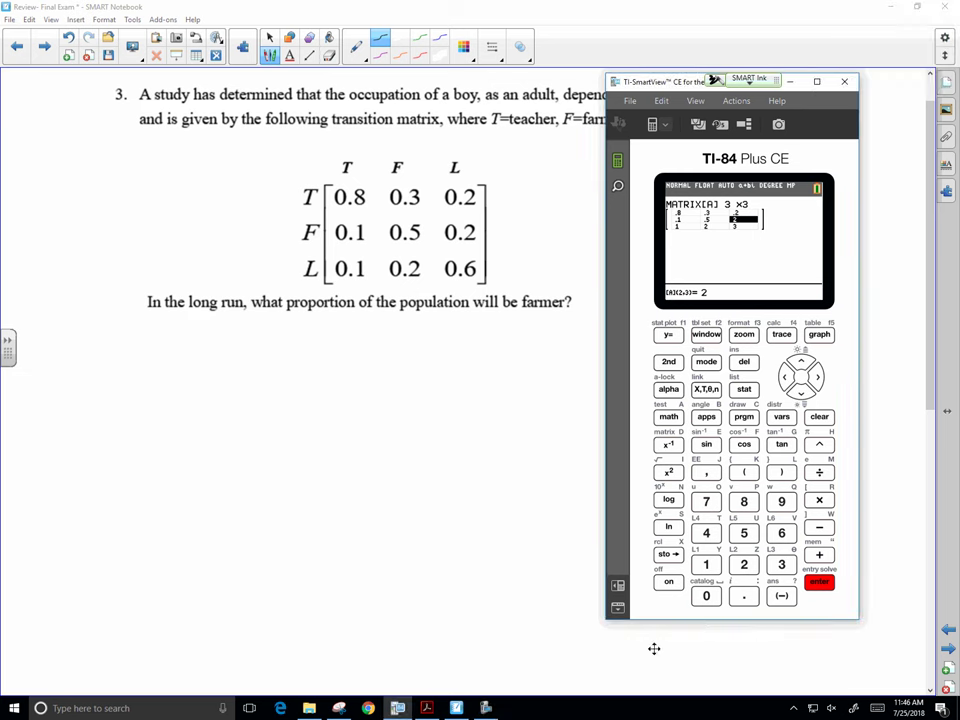
pyautogui.click(744, 597)
pyautogui.click(744, 564)
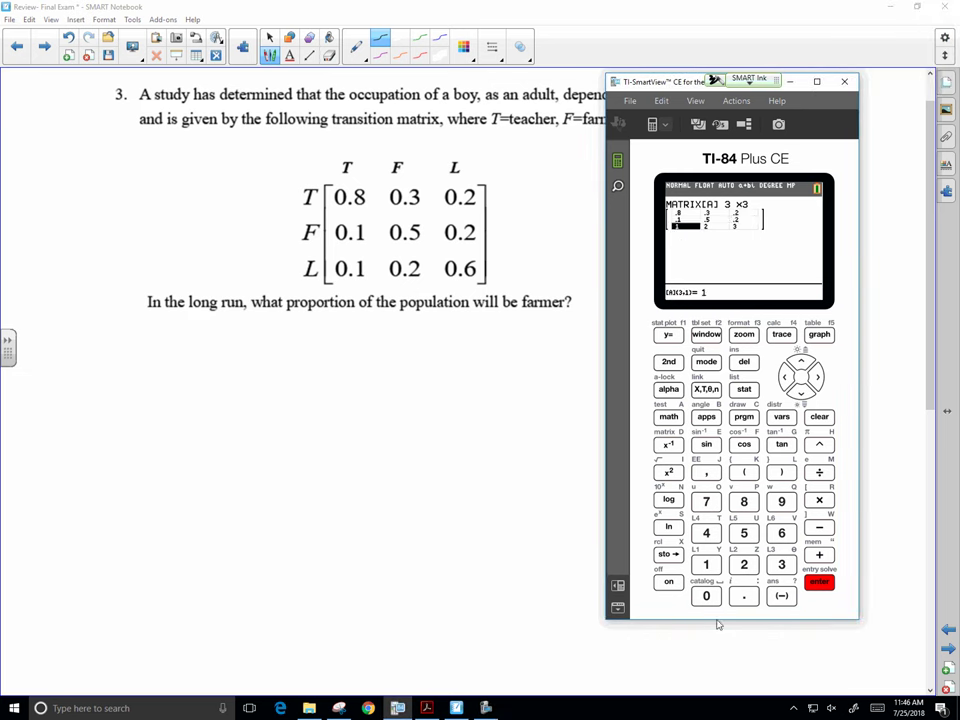
# Enter the third row of [A]: .1, .2, .6.
pyautogui.click(744, 597)
pyautogui.click(706, 564)
pyautogui.click(819, 581)
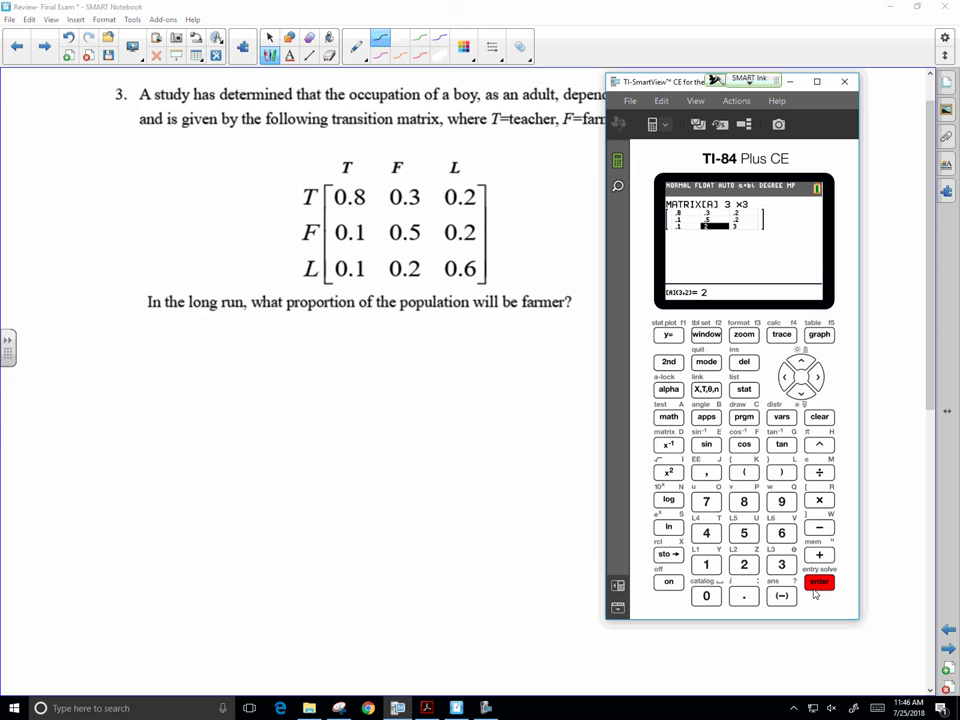
pyautogui.click(744, 597)
pyautogui.click(744, 564)
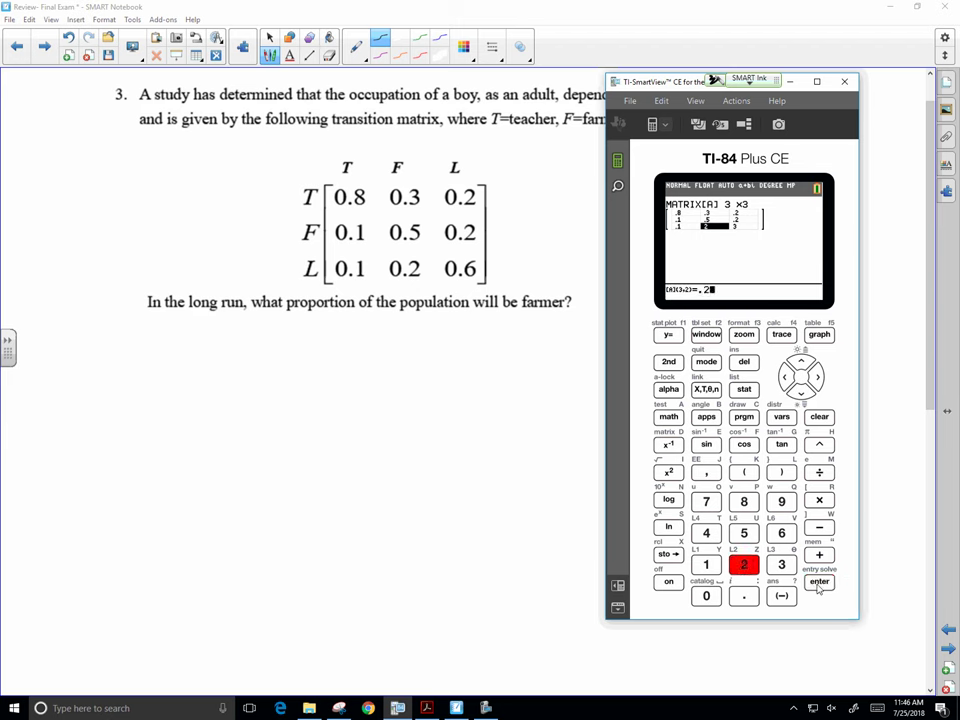
pyautogui.click(819, 581)
pyautogui.click(744, 597)
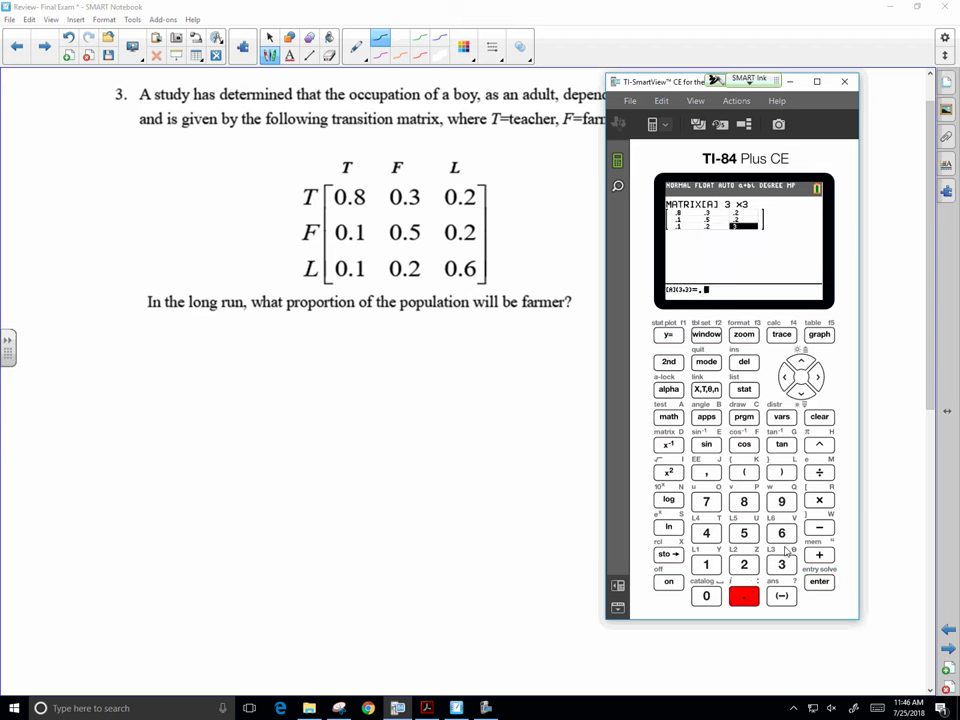
pyautogui.click(782, 533)
pyautogui.click(828, 583)
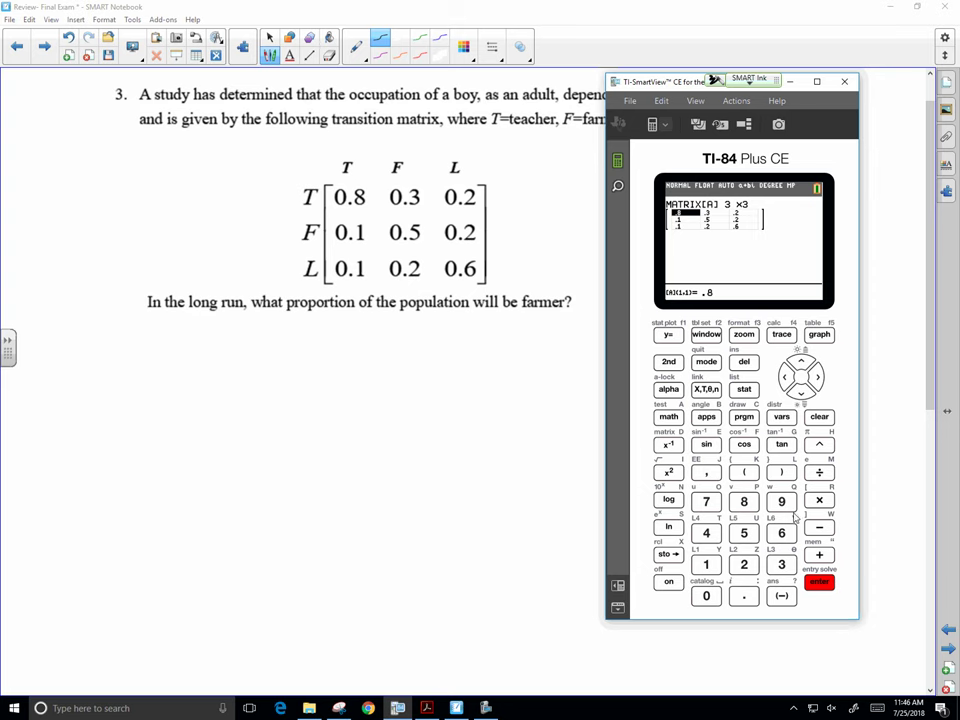
# Take a new rectangular snip of the calculator's 3×3 matrix [A] editor.
pyautogui.click(345, 708)
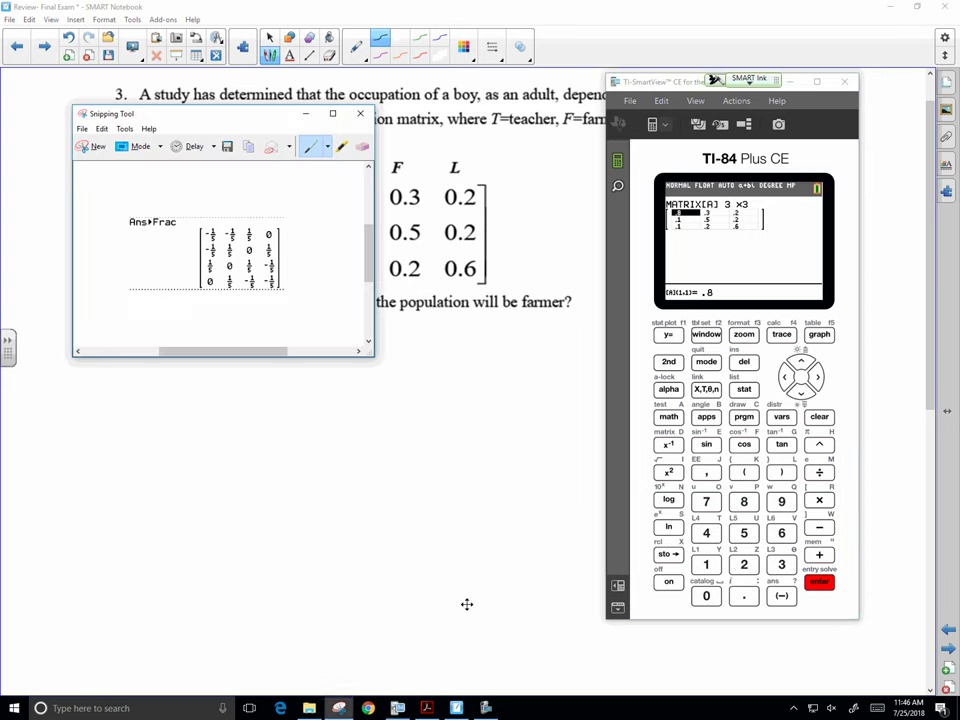
pyautogui.click(390, 233)
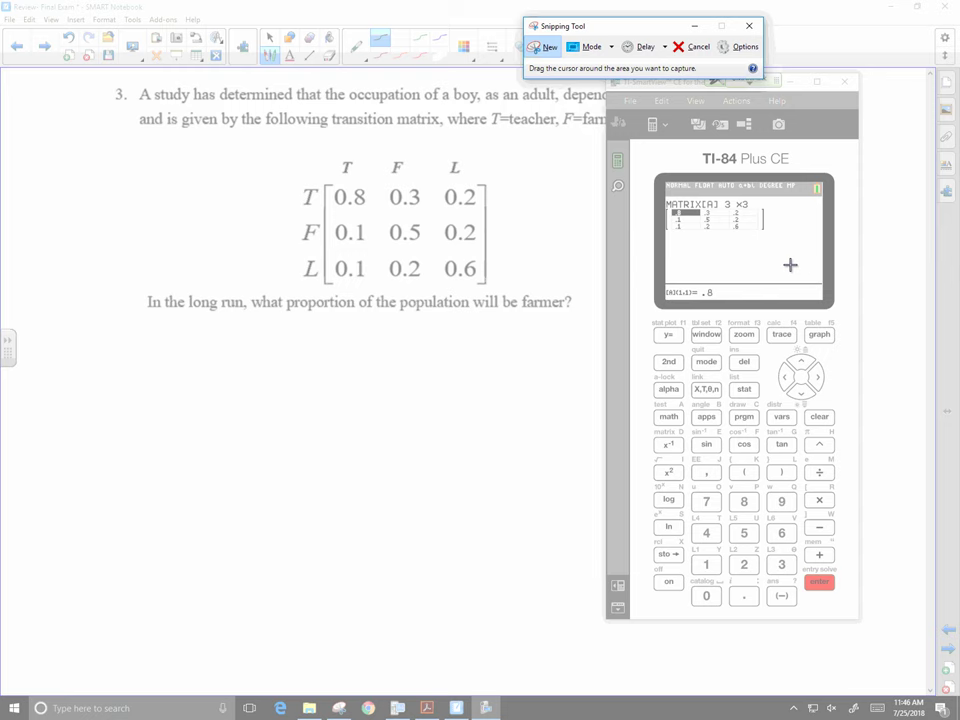
pyautogui.moveTo(767, 232); pyautogui.dragTo(665, 197)
# Paste the matrix [A] snip onto the Notebook page and place it just below the farmer question.
pyautogui.click(251, 403)
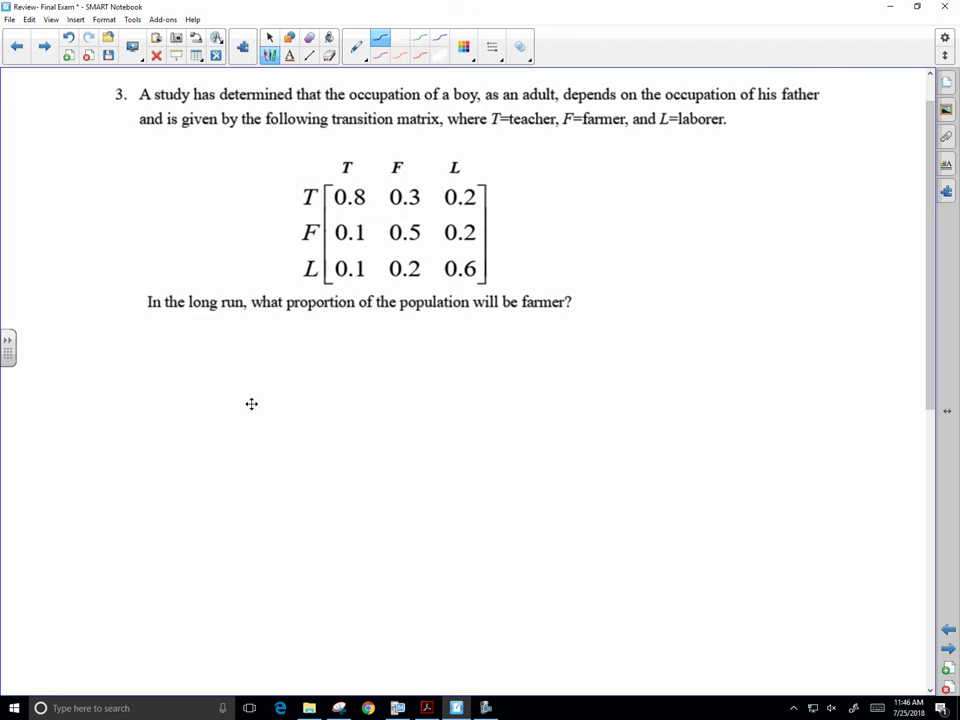
pyautogui.rightClick(251, 404)
pyautogui.click(303, 453)
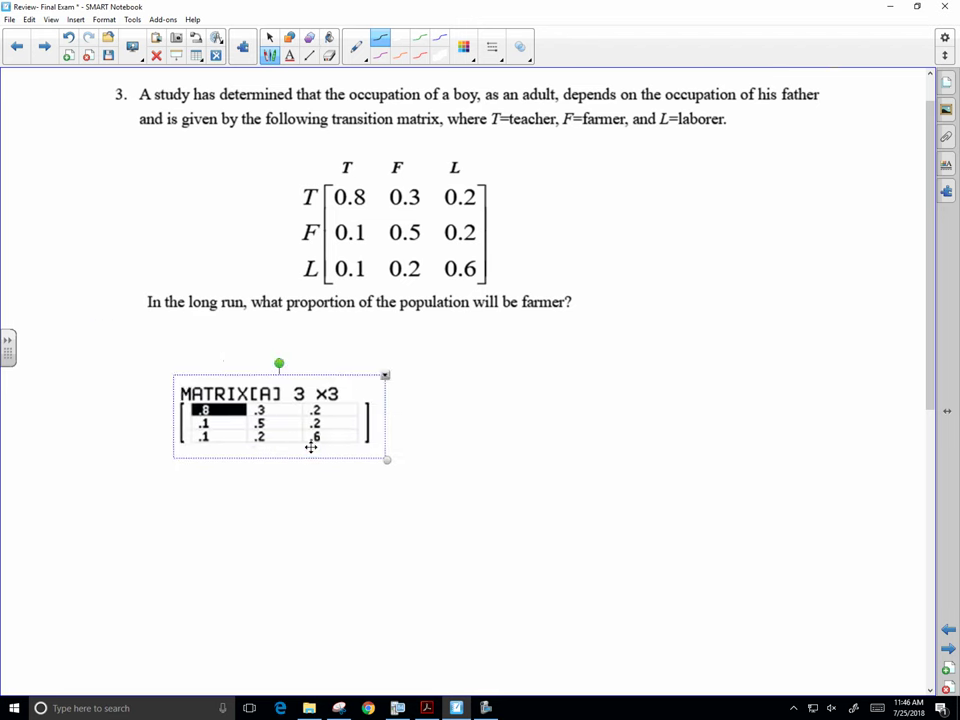
pyautogui.moveTo(311, 446); pyautogui.dragTo(297, 382)
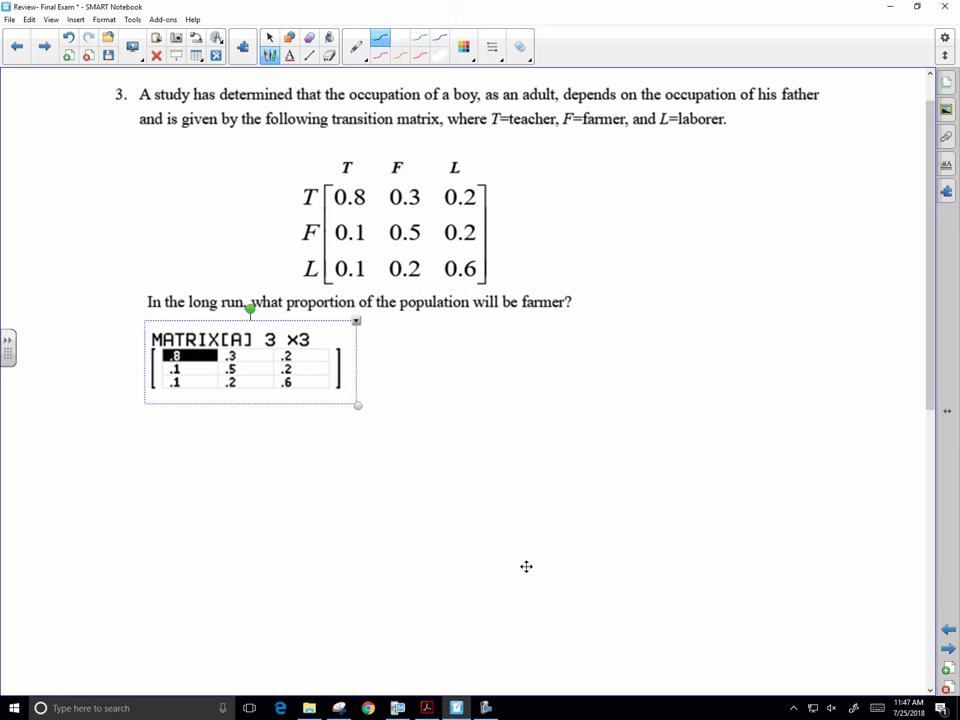
pyautogui.click(422, 546)
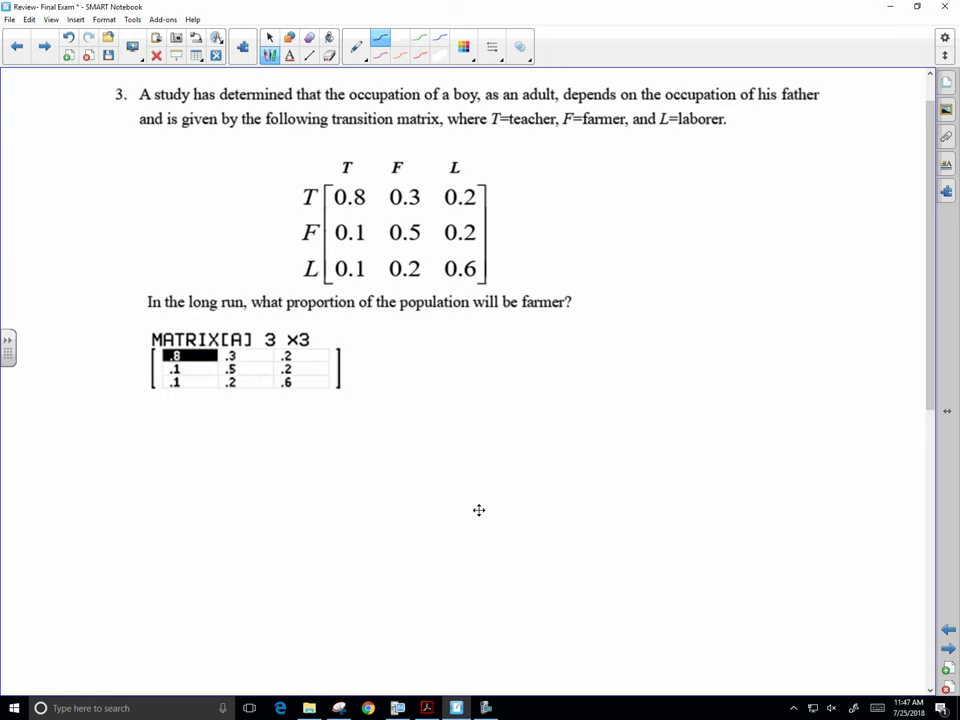
# Open matrix [B] in the calculator's matrix editor and resize it to 3×1.
pyautogui.click(398, 710)
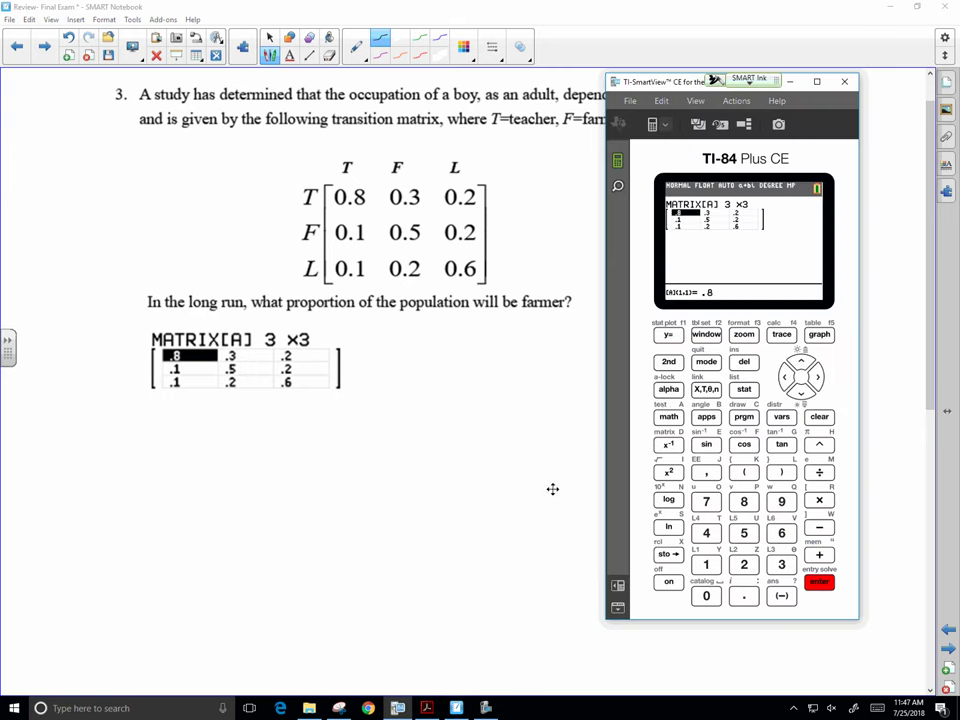
pyautogui.click(669, 363)
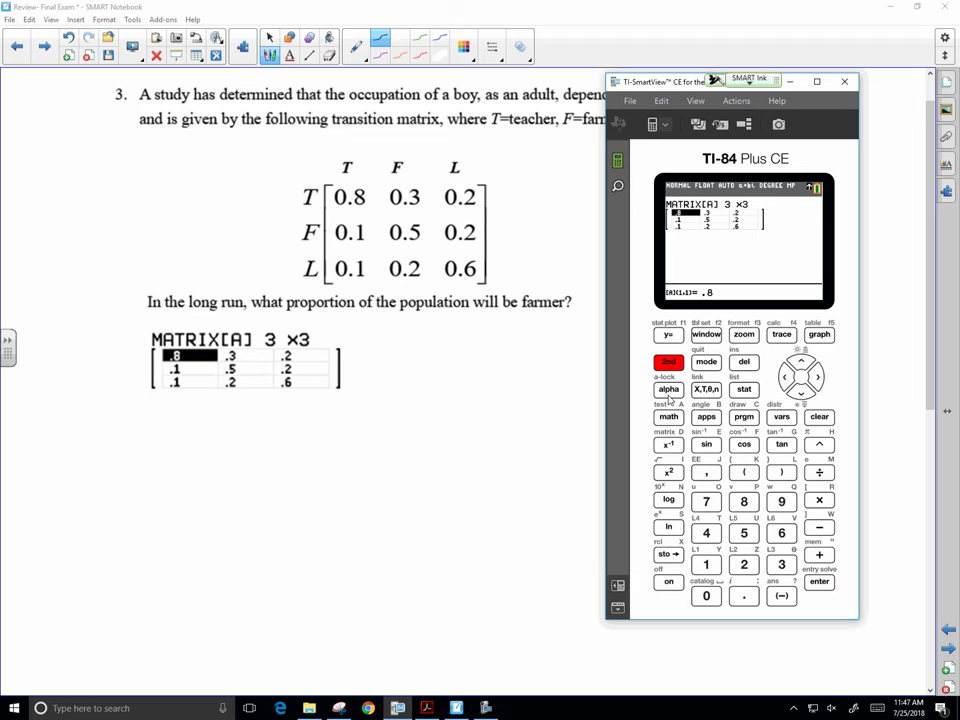
pyautogui.click(669, 444)
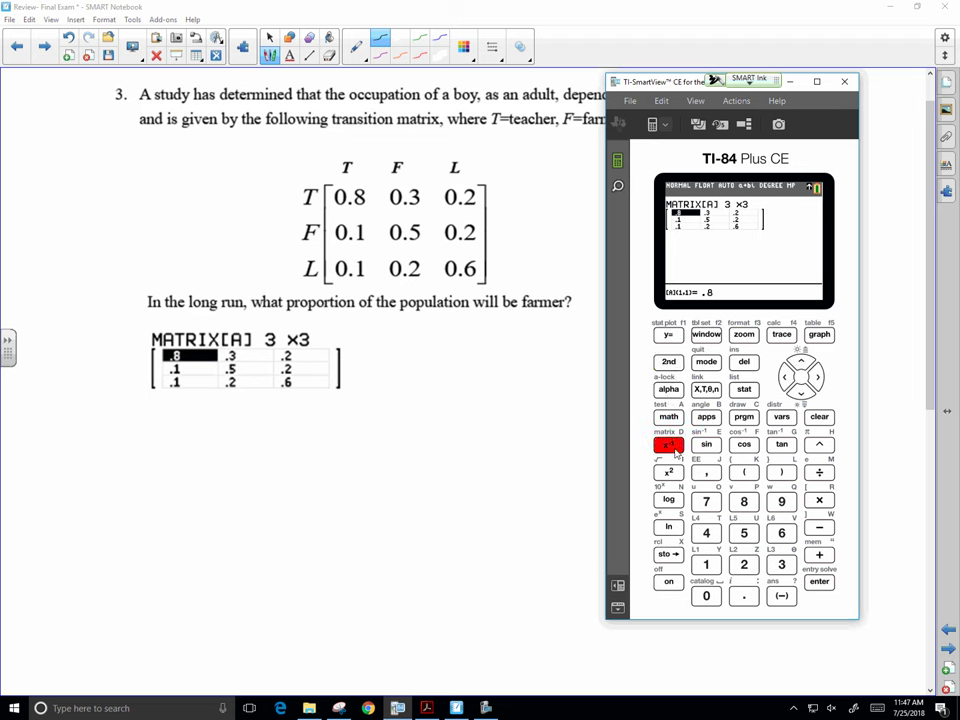
pyautogui.click(816, 379)
pyautogui.click(816, 379)
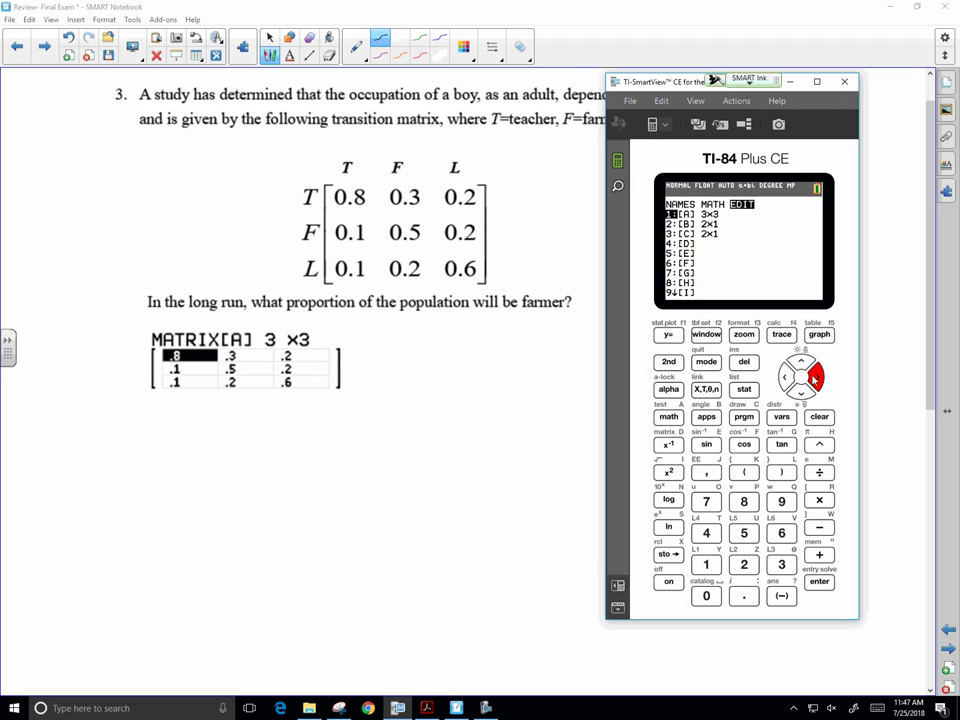
pyautogui.click(801, 390)
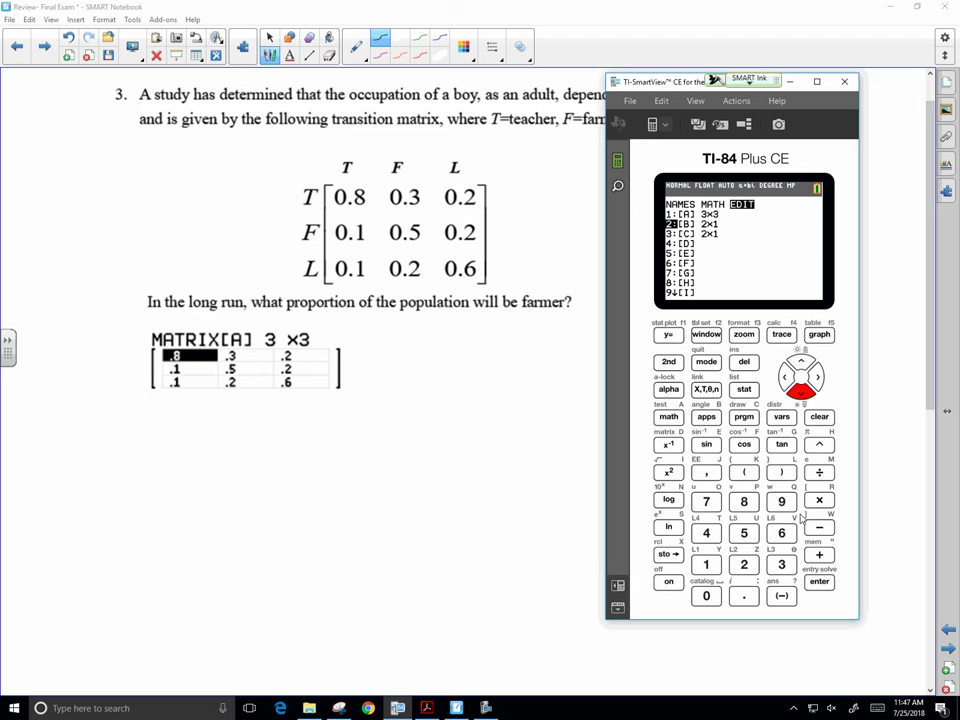
pyautogui.click(818, 581)
pyautogui.click(782, 564)
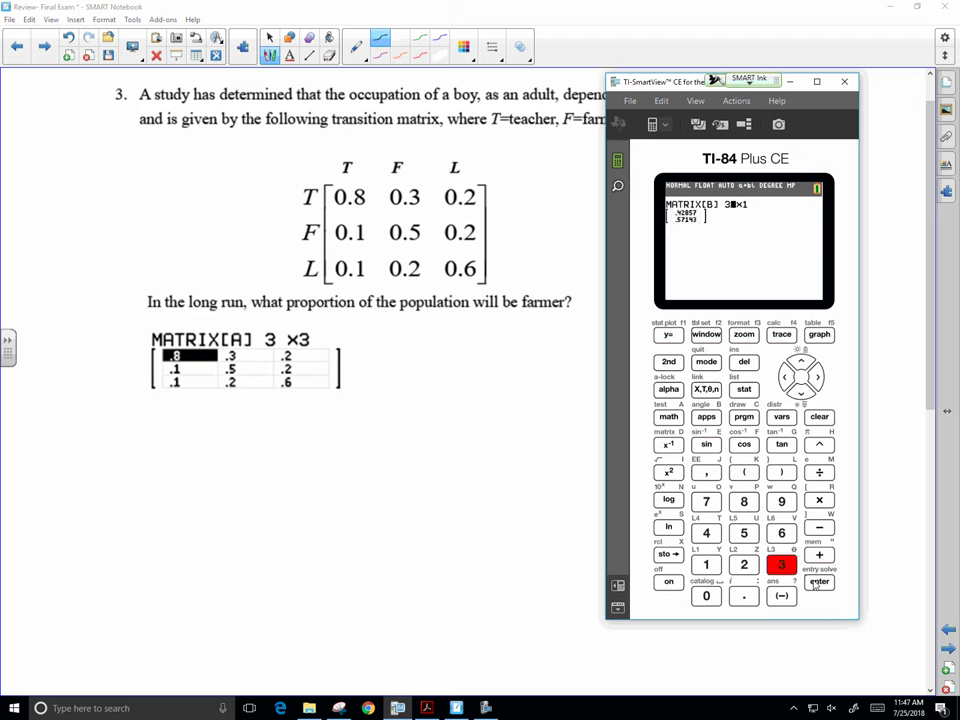
pyautogui.click(818, 581)
pyautogui.click(819, 584)
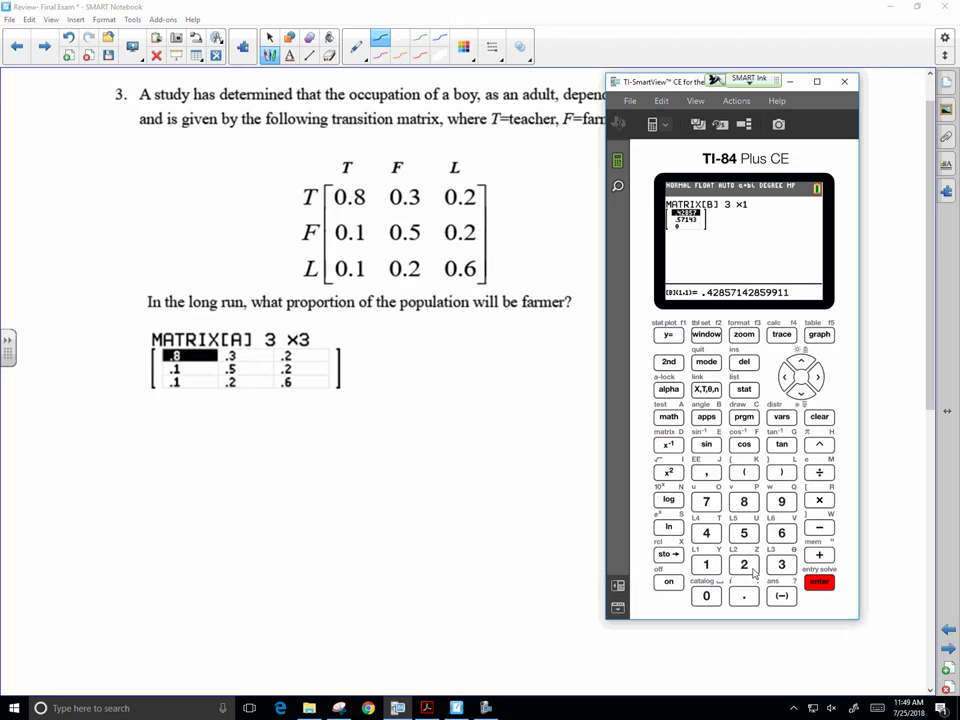
# Fill matrix [B] with the starting vector .2, .6, .2.
pyautogui.write('.')
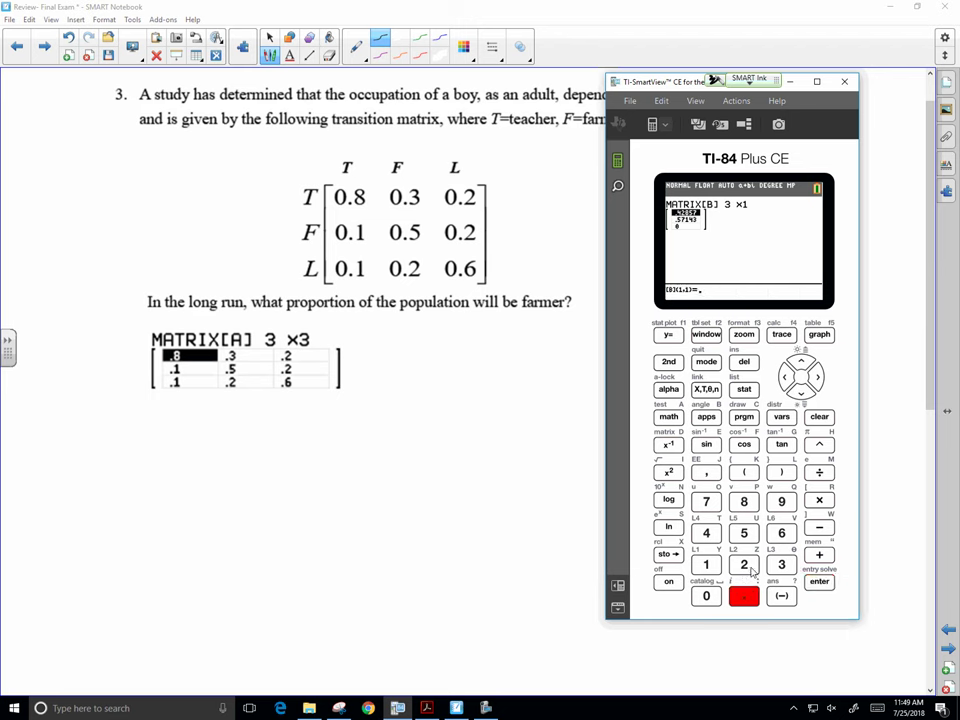
pyautogui.write('57142')
pyautogui.press('Return')
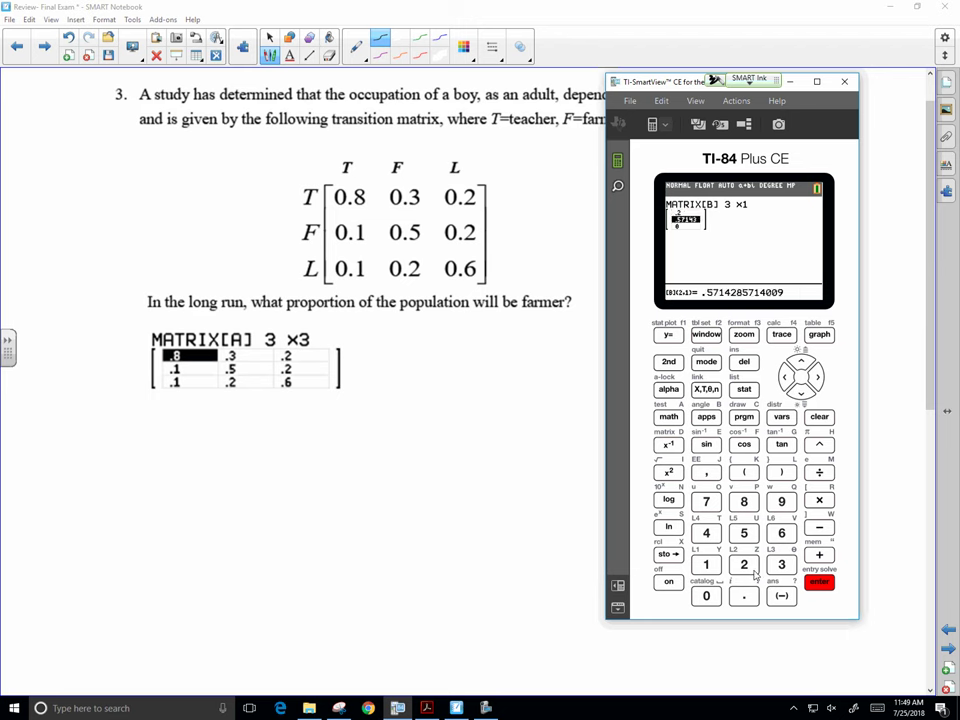
pyautogui.click(744, 596)
pyautogui.click(782, 533)
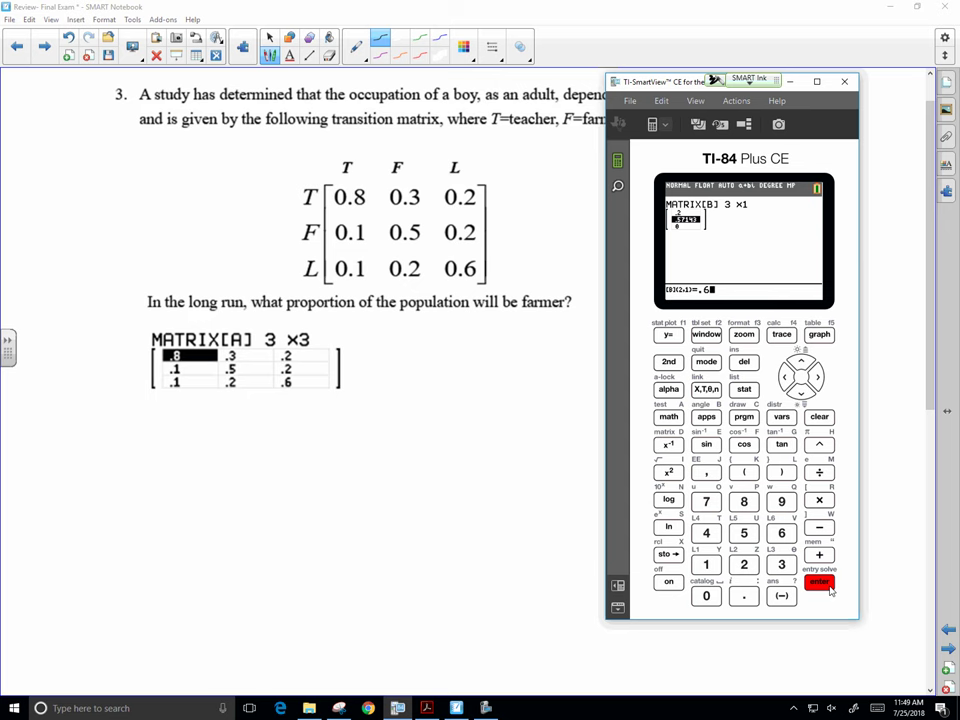
pyautogui.click(744, 596)
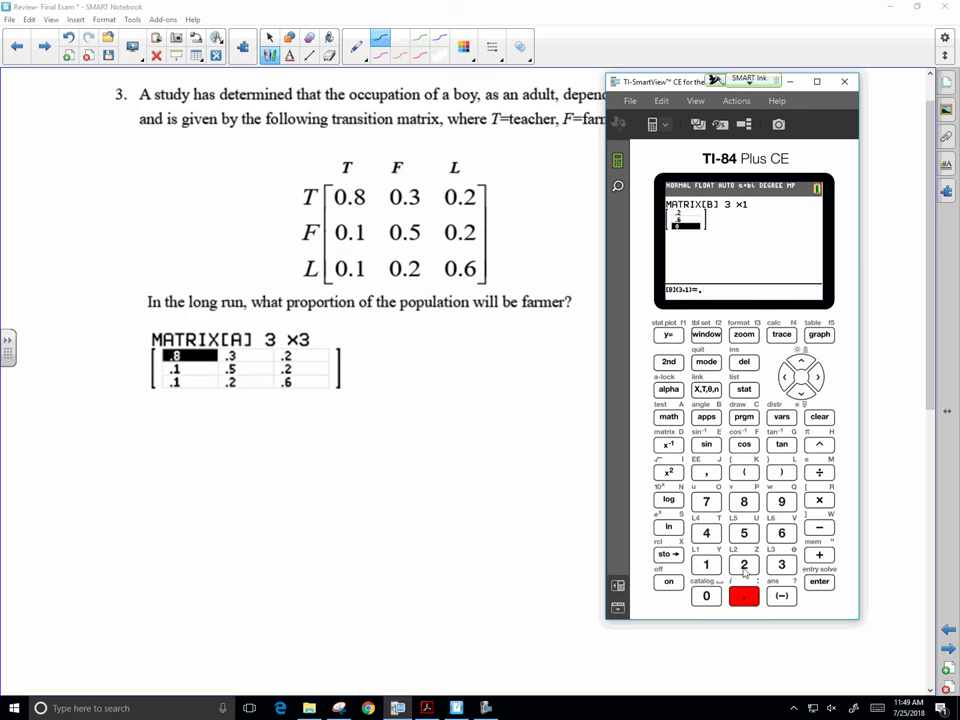
pyautogui.click(744, 566)
pyautogui.click(818, 583)
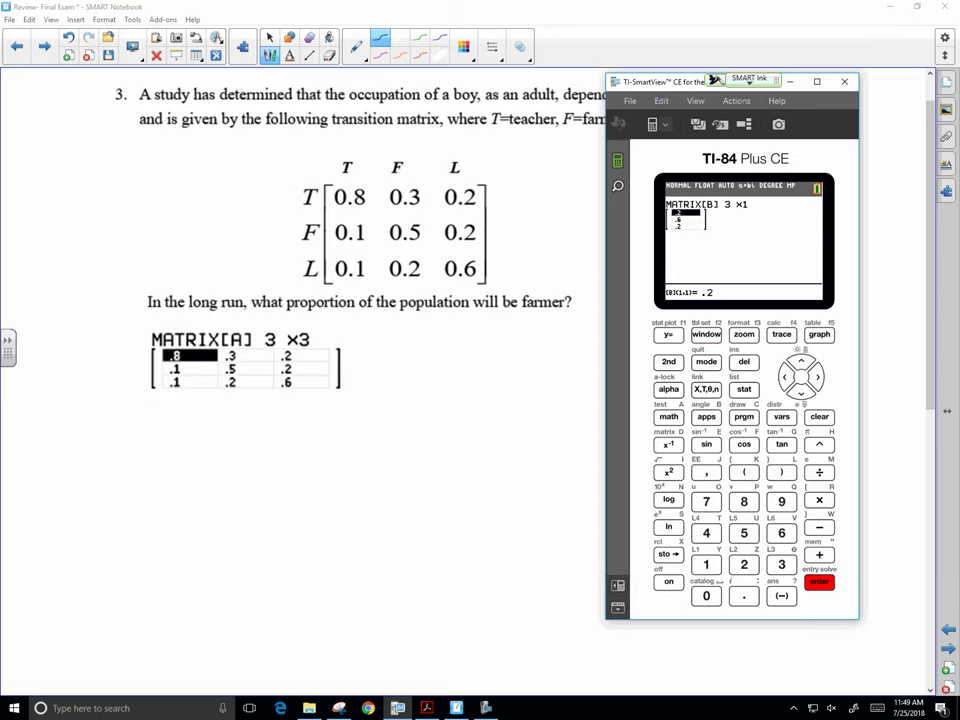
# Snip the calculator's 3×1 matrix [B] display with Snipping Tool.
pyautogui.hotkey('alt', 'Tab')
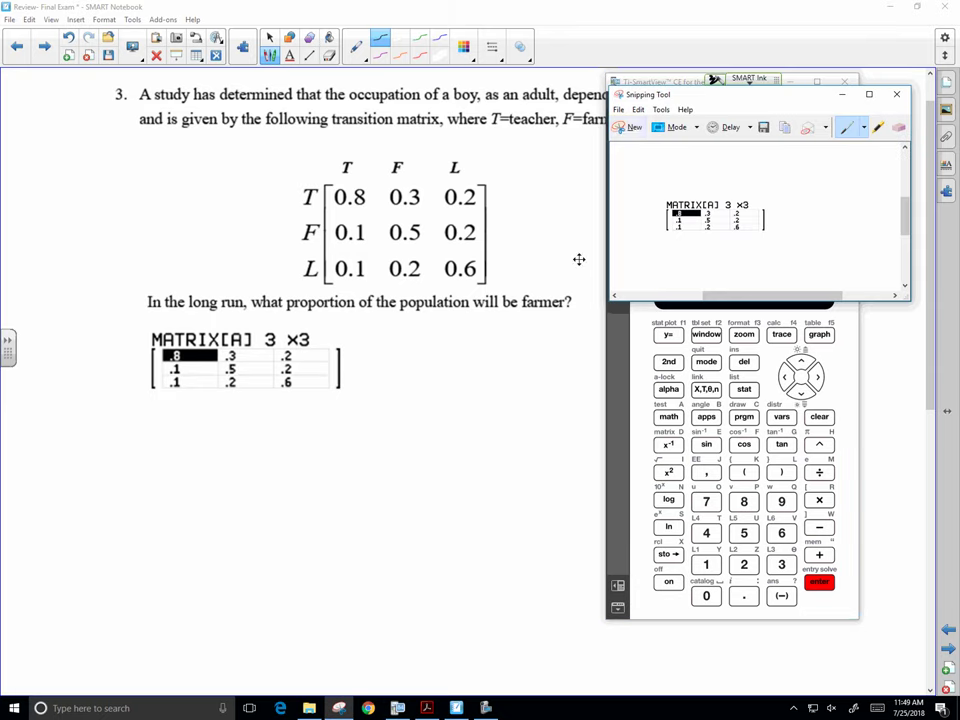
pyautogui.hotkey('ctrl', 'n')
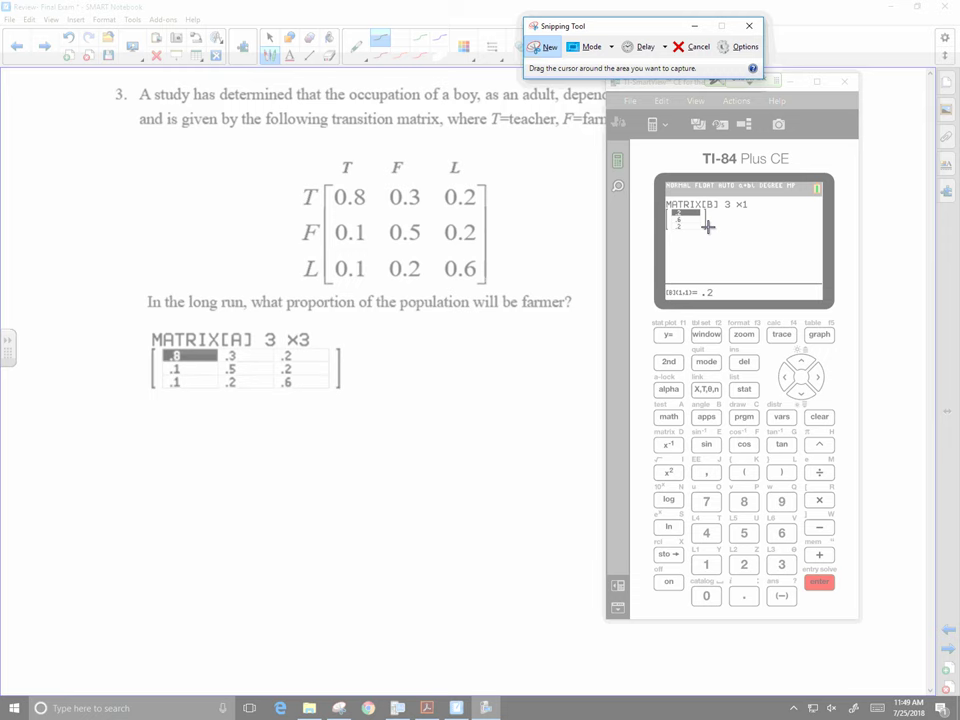
pyautogui.moveTo(751, 230); pyautogui.dragTo(665, 196)
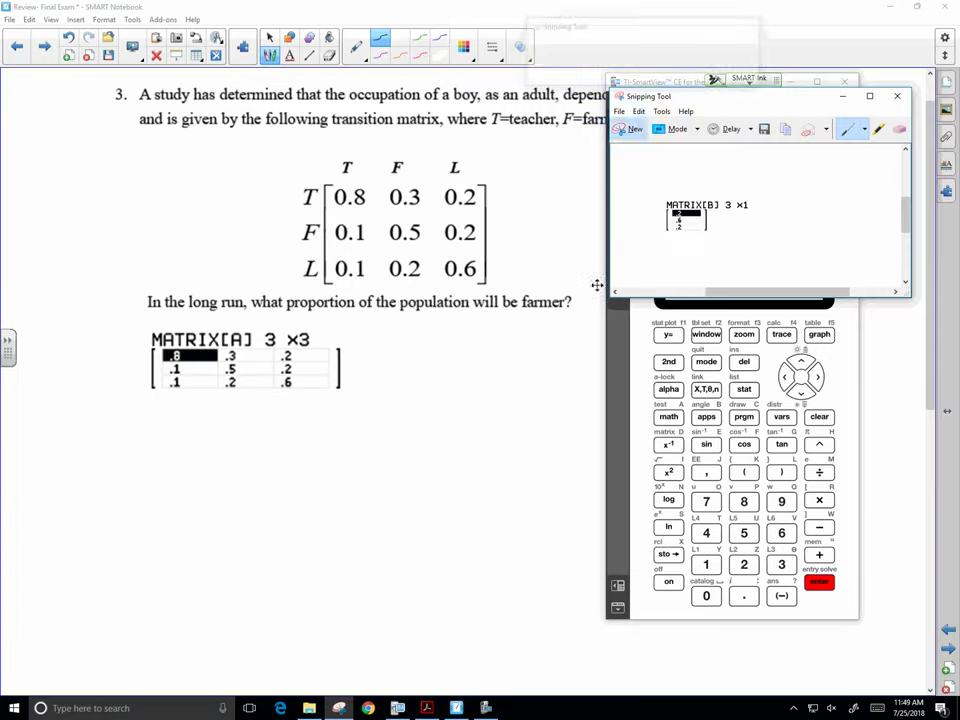
# Paste the matrix [B] image onto the Notebook page beside matrix [A].
pyautogui.rightClick(424, 492)
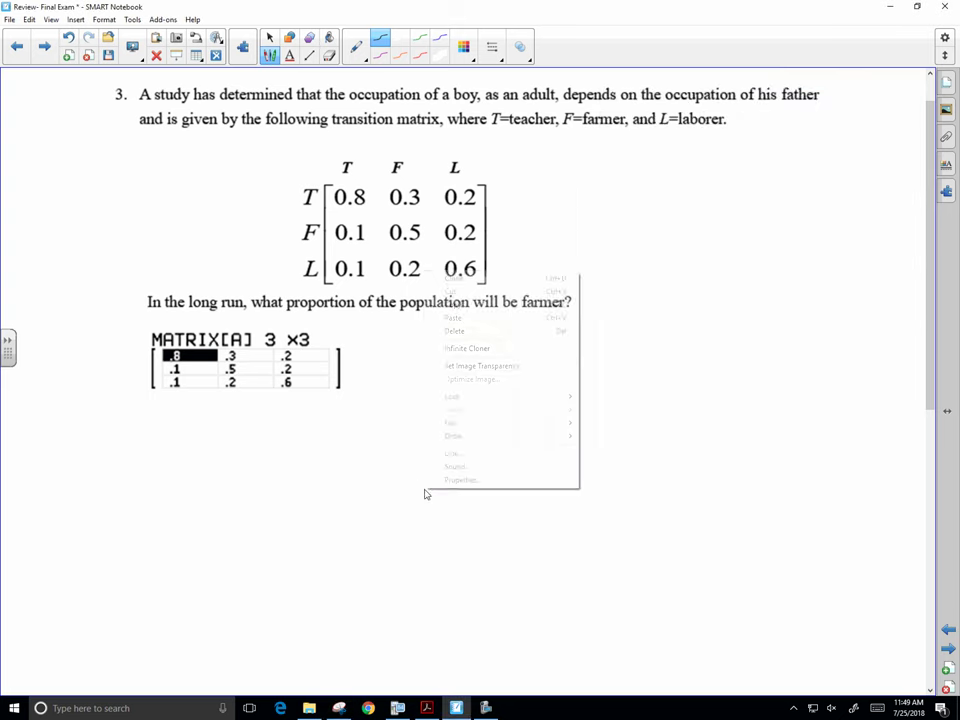
pyautogui.click(512, 317)
pyautogui.moveTo(511, 315); pyautogui.dragTo(463, 372)
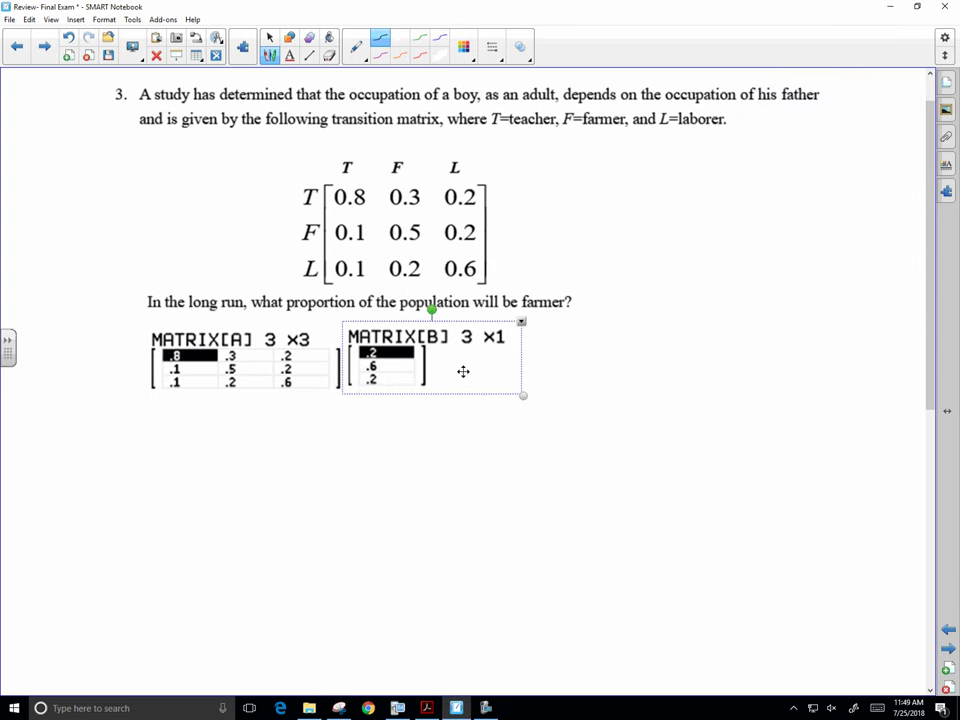
pyautogui.click(535, 509)
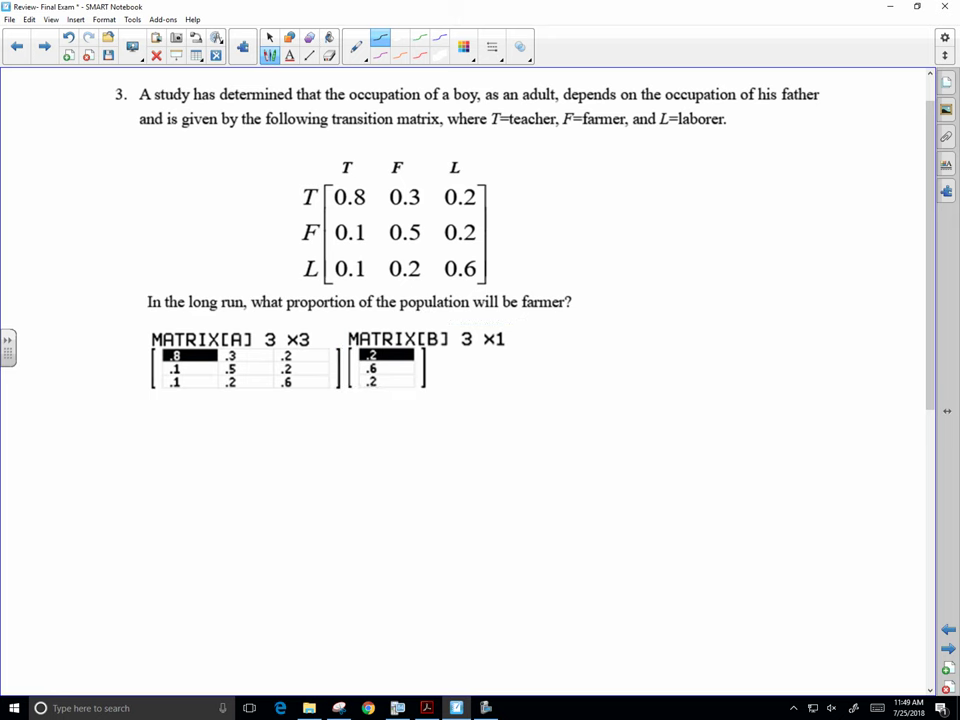
# Run prgmMARKOV from the calculator's program list and compute its first five iterations.
pyautogui.hotkey('alt', 'Tab')
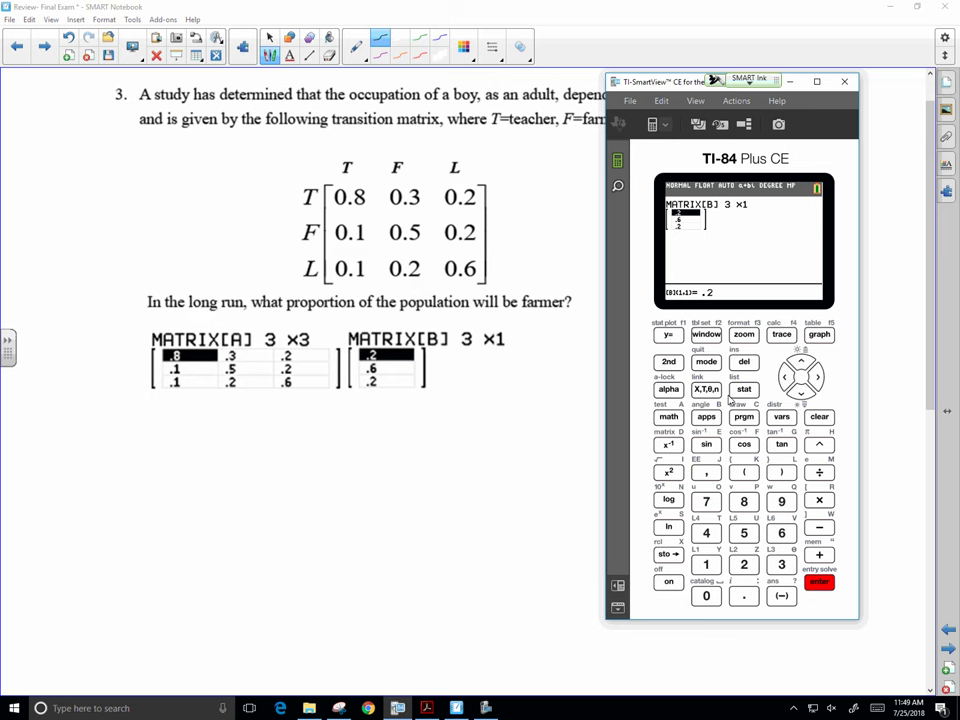
pyautogui.click(745, 416)
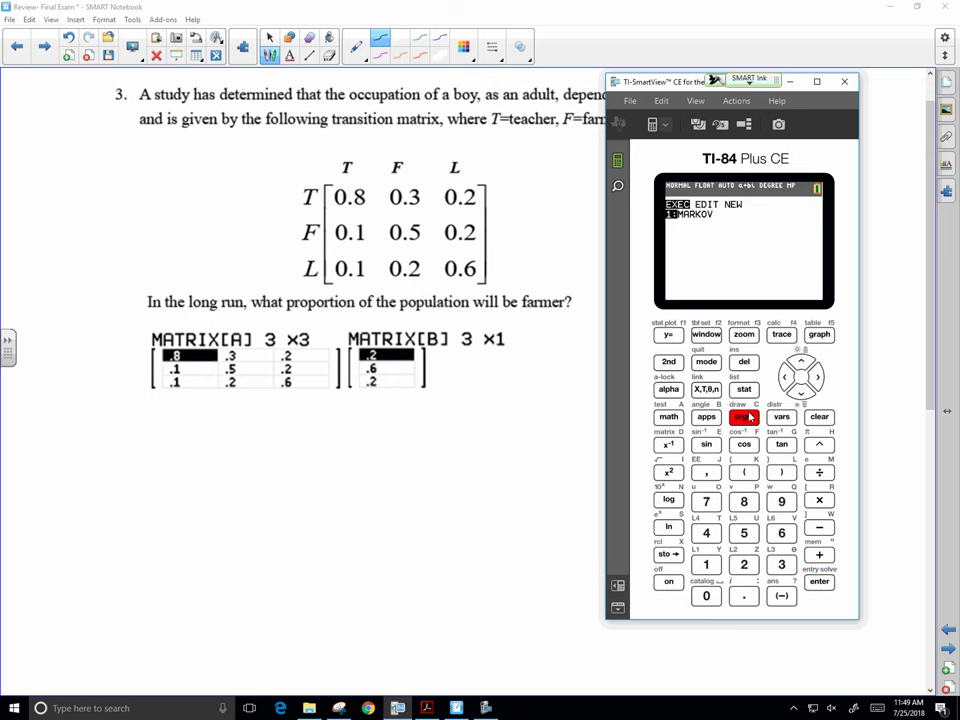
pyautogui.click(820, 582)
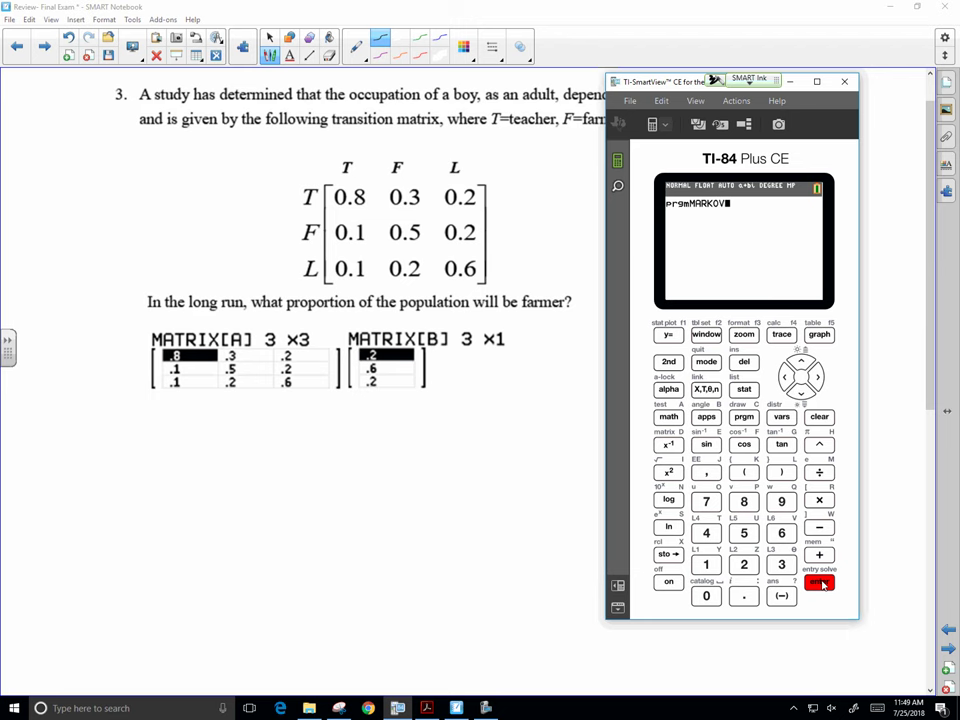
pyautogui.click(820, 582)
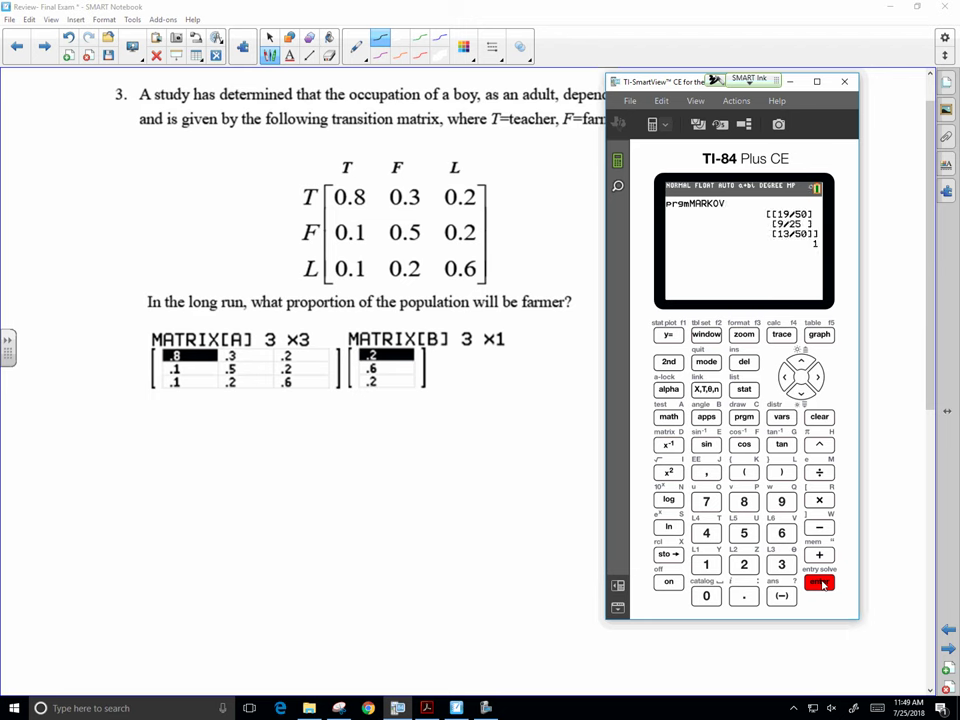
pyautogui.click(820, 582)
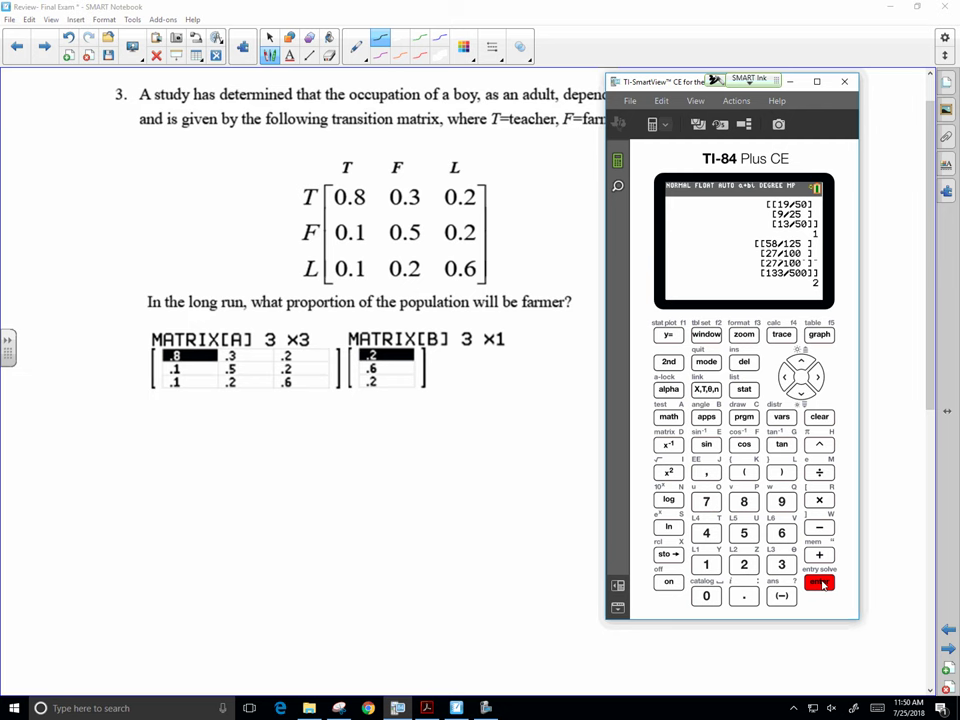
pyautogui.click(820, 582)
pyautogui.click(820, 582)
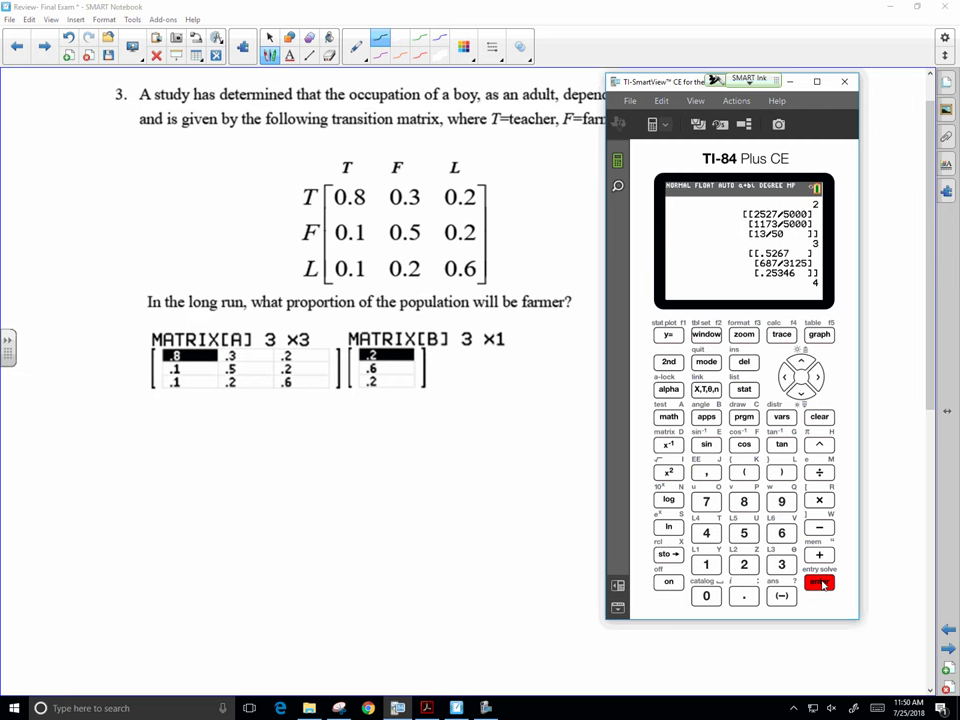
pyautogui.click(820, 582)
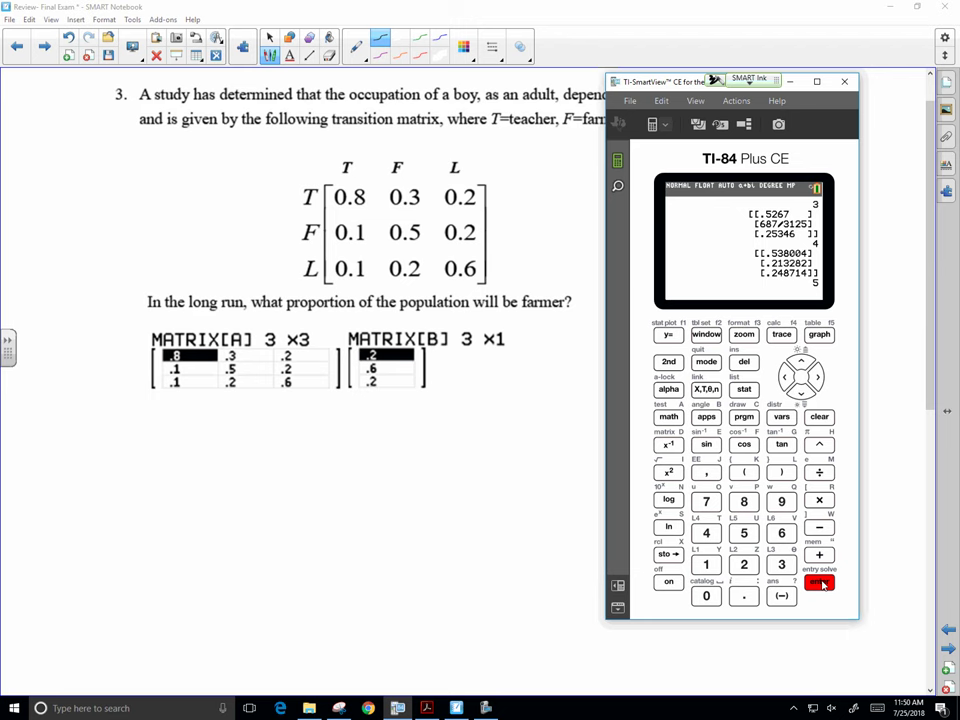
# Advance MARKOV to iteration 40, reaching .5517241379, 6/29, .2413793104, then rerun it.
pyautogui.click(820, 582)
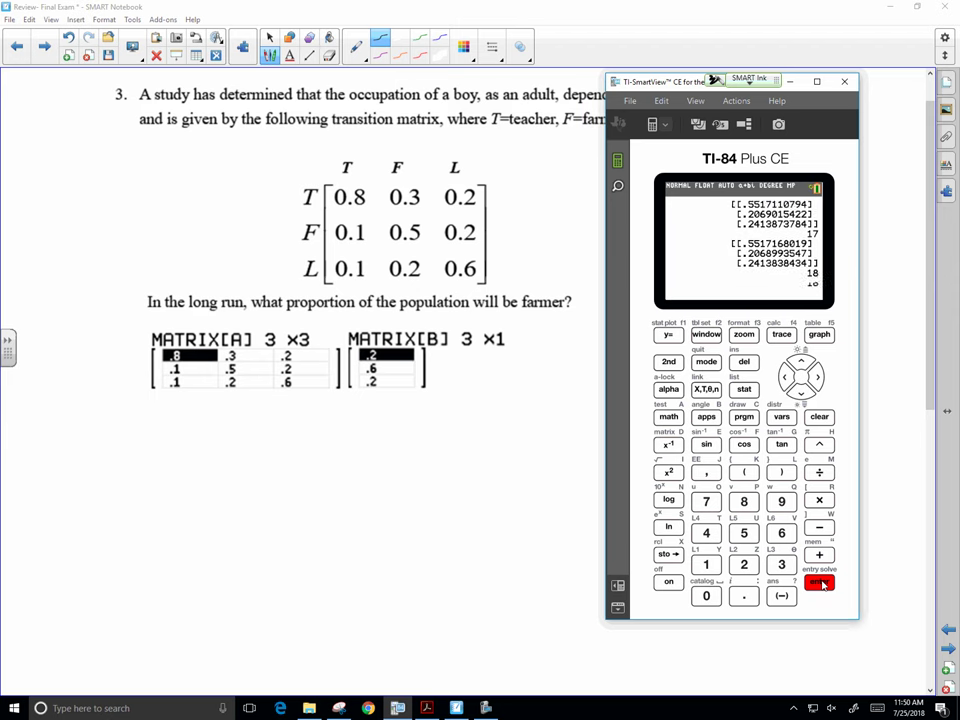
pyautogui.click(820, 583)
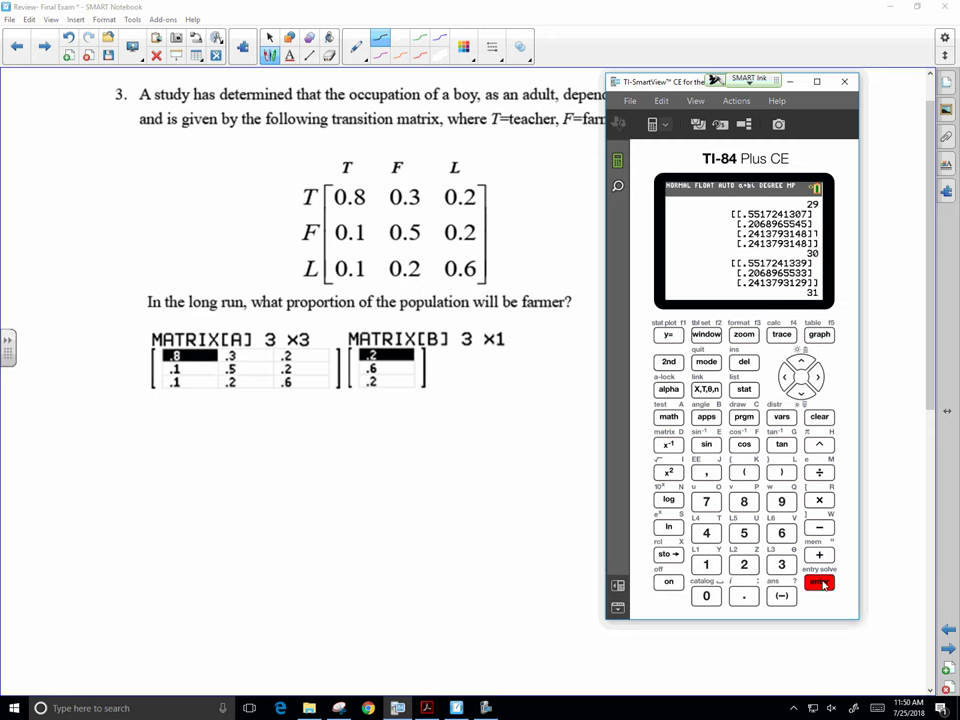
pyautogui.click(820, 582)
pyautogui.click(820, 582)
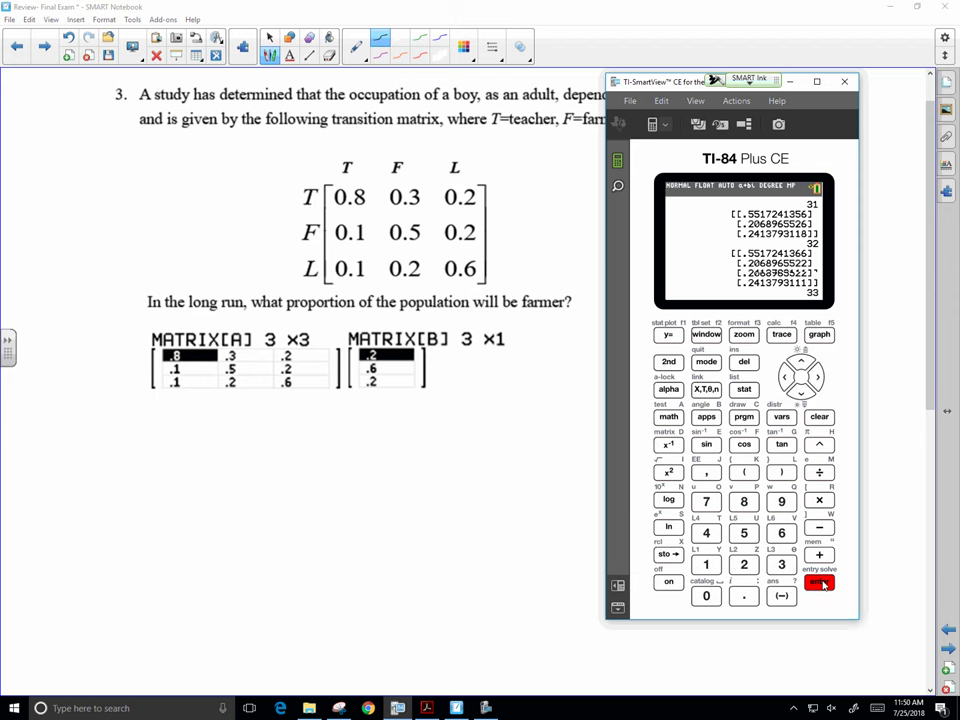
pyautogui.click(820, 582)
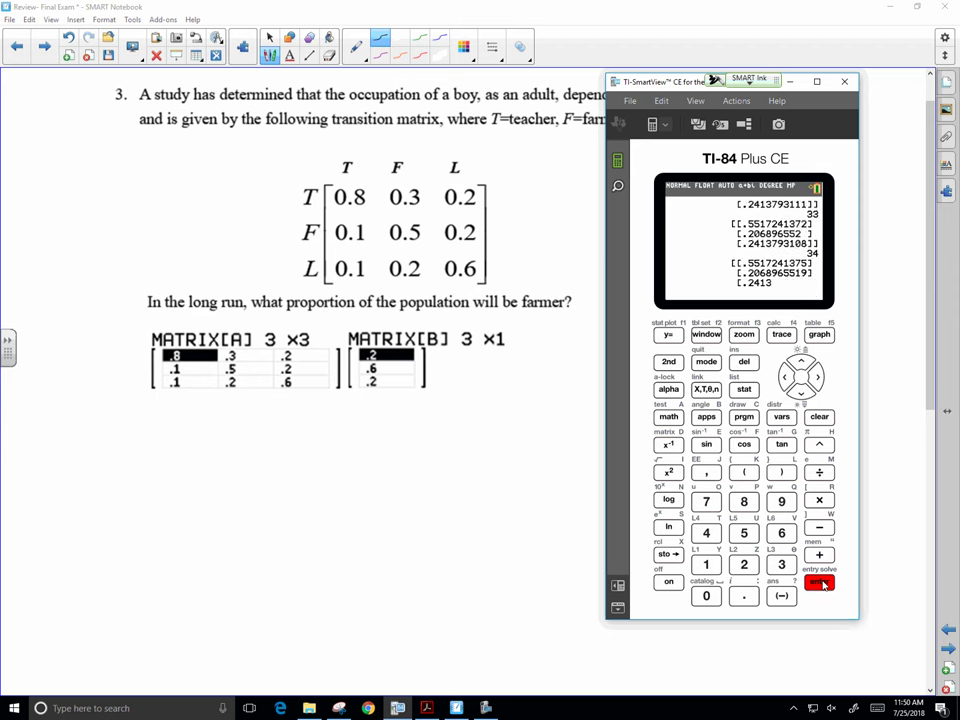
pyautogui.click(820, 582)
pyautogui.click(820, 582)
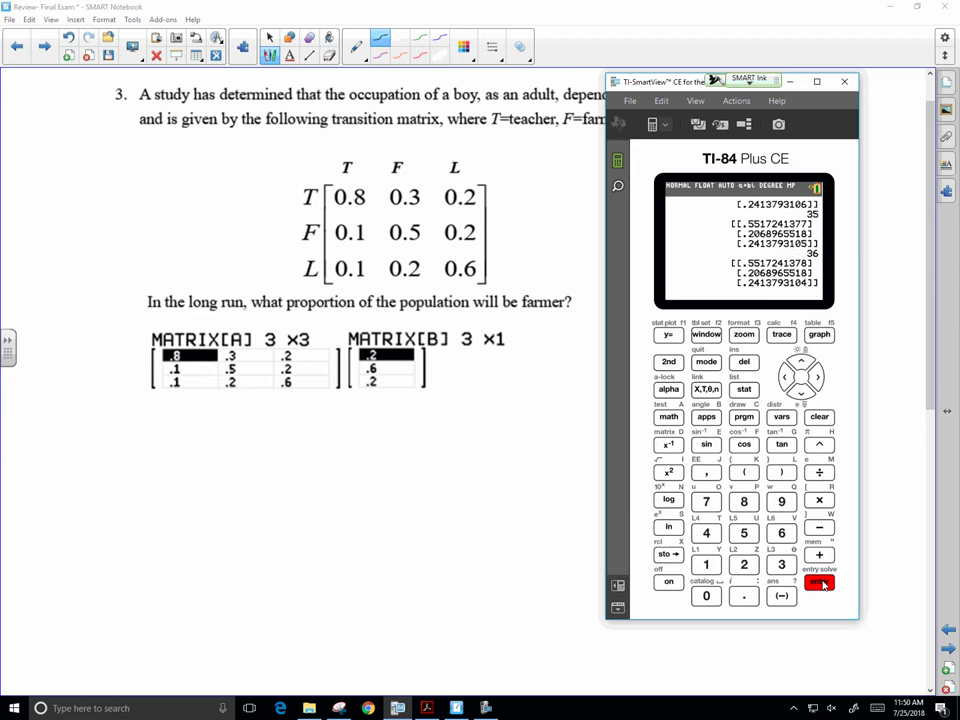
pyautogui.click(820, 582)
pyautogui.click(820, 582)
pyautogui.click(820, 582)
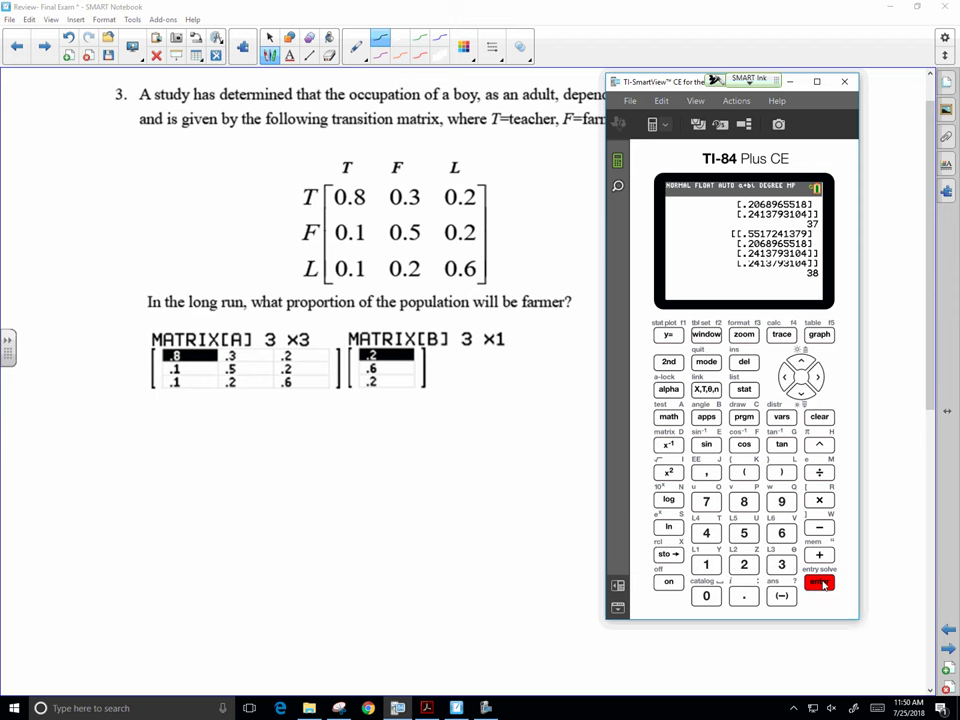
pyautogui.click(820, 582)
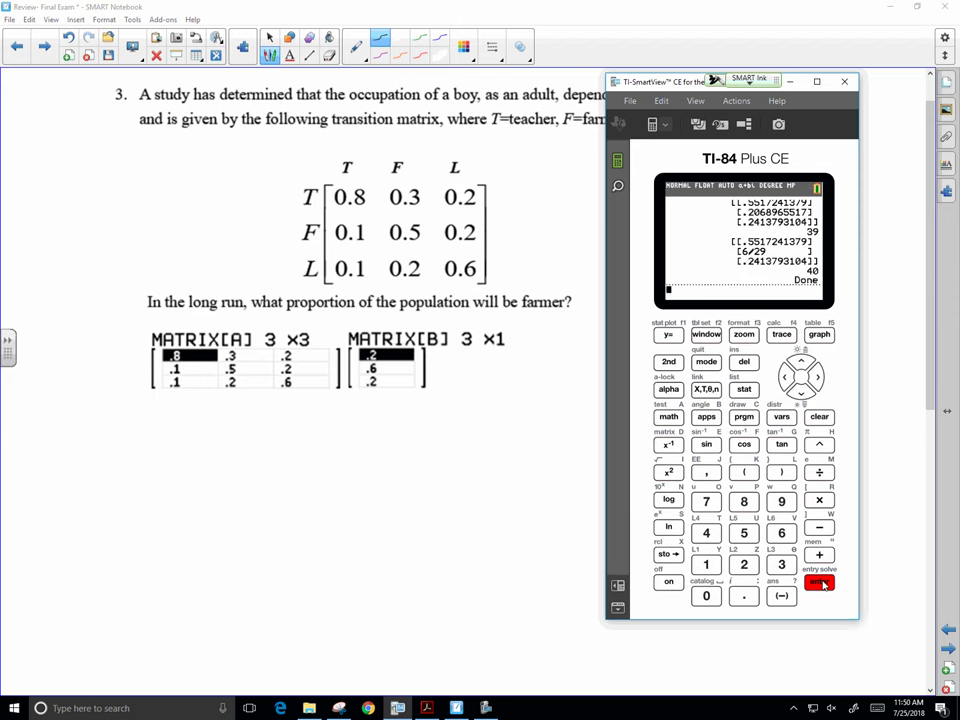
pyautogui.click(820, 582)
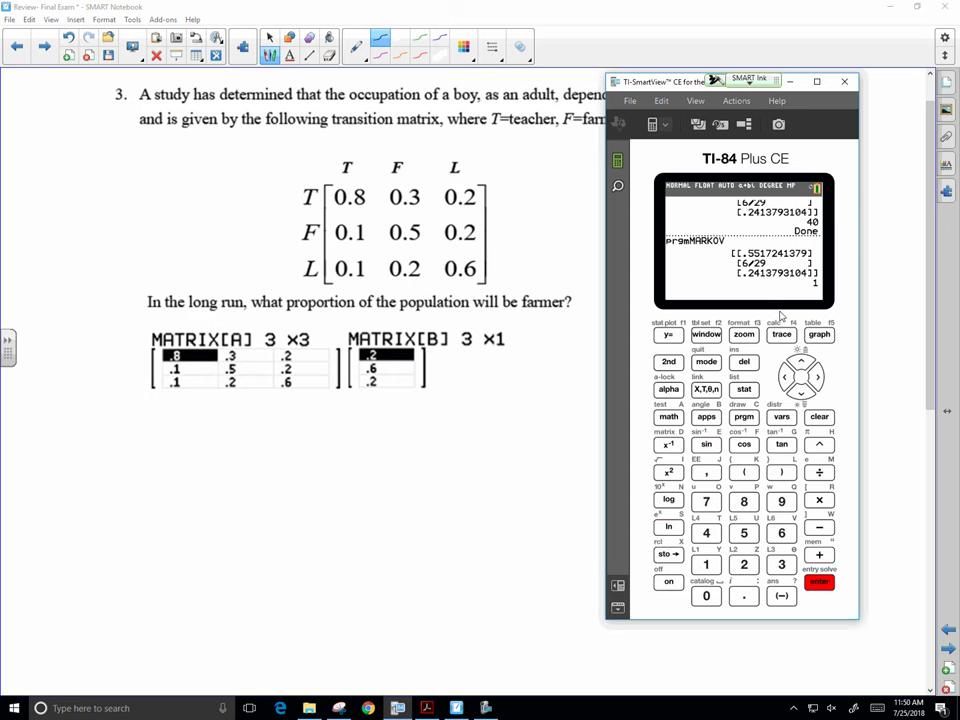
# Handwrite "Initial state vector (guess):" in green below the matrix screenshots.
pyautogui.click(483, 461)
pyautogui.click(419, 36)
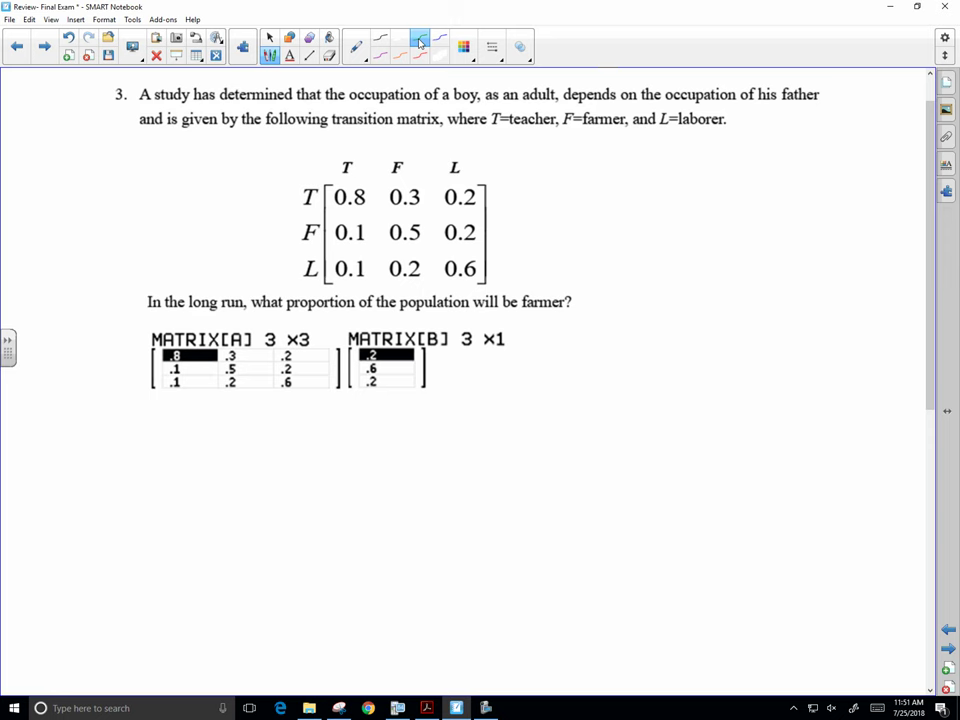
pyautogui.moveTo(163, 410); pyautogui.dragTo(164, 437)
pyautogui.moveTo(169, 437)
pyautogui.mouseDown()
pyautogui.moveTo(176, 423)
pyautogui.moveTo(187, 436)
pyautogui.moveTo(212, 428)
pyautogui.moveTo(222, 404)
pyautogui.moveTo(225, 431)
pyautogui.moveTo(262, 434)
pyautogui.mouseUp()
pyautogui.moveTo(253, 420)
pyautogui.mouseDown()
pyautogui.moveTo(272, 418)
pyautogui.moveTo(284, 434)
pyautogui.mouseUp()
pyautogui.moveTo(283, 404)
pyautogui.mouseDown()
pyautogui.moveTo(290, 434)
pyautogui.moveTo(333, 413)
pyautogui.moveTo(357, 433)
pyautogui.mouseUp()
pyautogui.moveTo(361, 405); pyautogui.dragTo(370, 433)
pyautogui.moveTo(377, 433)
pyautogui.mouseDown()
pyautogui.moveTo(385, 420)
pyautogui.moveTo(402, 446)
pyautogui.mouseUp()
pyautogui.moveTo(421, 413)
pyautogui.mouseDown()
pyautogui.moveTo(417, 446)
pyautogui.moveTo(441, 425)
pyautogui.mouseUp()
pyautogui.moveTo(444, 420)
pyautogui.mouseDown()
pyautogui.moveTo(457, 416)
pyautogui.moveTo(461, 430)
pyautogui.mouseUp()
pyautogui.moveTo(482, 413)
pyautogui.mouseDown()
pyautogui.moveTo(474, 430)
pyautogui.moveTo(491, 437)
pyautogui.mouseUp()
# Write the bracketed guess vector .2, .6, .2 beside the label.
pyautogui.click(487, 709)
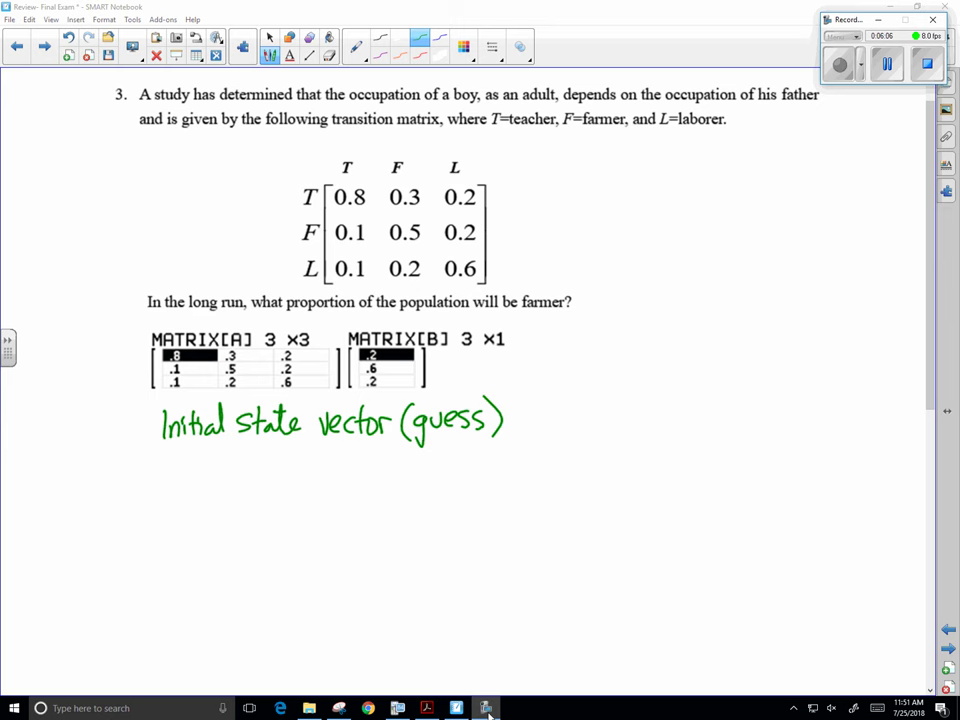
pyautogui.click(489, 709)
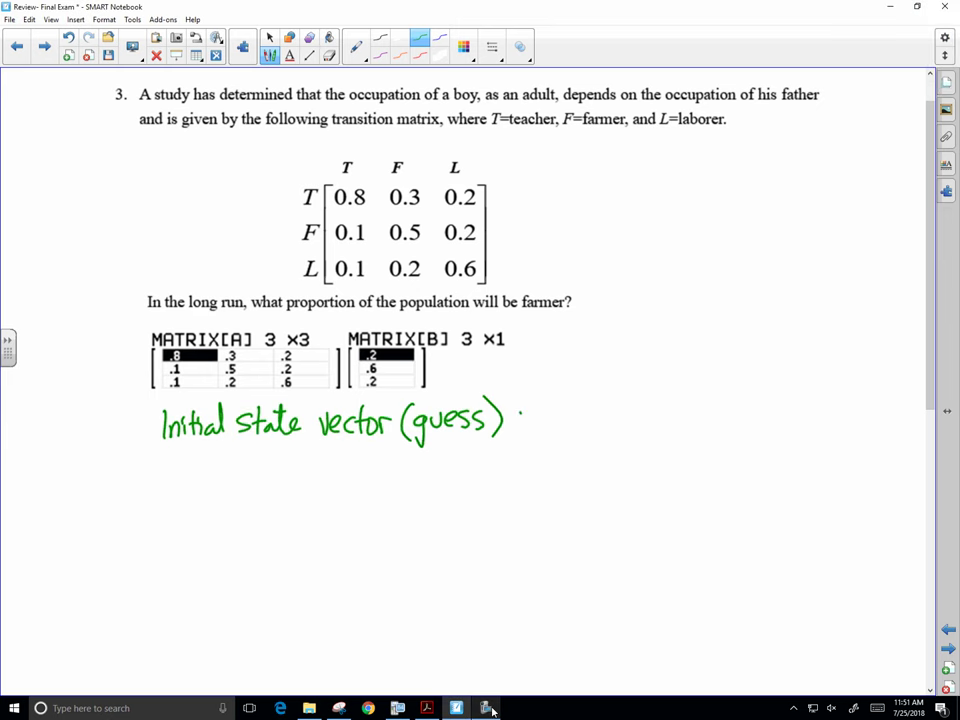
pyautogui.moveTo(558, 394)
pyautogui.mouseDown()
pyautogui.moveTo(553, 456)
pyautogui.moveTo(568, 484)
pyautogui.mouseUp()
pyautogui.click(575, 406)
pyautogui.moveTo(586, 399)
pyautogui.mouseDown()
pyautogui.moveTo(577, 436)
pyautogui.moveTo(592, 442)
pyautogui.moveTo(579, 465)
pyautogui.moveTo(605, 461)
pyautogui.moveTo(626, 392)
pyautogui.moveTo(612, 484)
pyautogui.mouseUp()
pyautogui.click(576, 437)
pyautogui.click(580, 465)
# Handwrite "w/ 40 iterations" below the guess vector.
pyautogui.moveTo(262, 524)
pyautogui.mouseDown()
pyautogui.moveTo(282, 524)
pyautogui.moveTo(289, 544)
pyautogui.moveTo(346, 534)
pyautogui.moveTo(340, 545)
pyautogui.mouseUp()
pyautogui.moveTo(357, 523)
pyautogui.mouseDown()
pyautogui.moveTo(396, 541)
pyautogui.moveTo(407, 522)
pyautogui.mouseUp()
pyautogui.moveTo(409, 533)
pyautogui.mouseDown()
pyautogui.moveTo(419, 540)
pyautogui.moveTo(435, 528)
pyautogui.moveTo(448, 541)
pyautogui.mouseUp()
pyautogui.moveTo(462, 516)
pyautogui.mouseDown()
pyautogui.moveTo(461, 541)
pyautogui.moveTo(471, 523)
pyautogui.mouseUp()
pyautogui.moveTo(476, 528)
pyautogui.mouseDown()
pyautogui.moveTo(475, 541)
pyautogui.moveTo(489, 528)
pyautogui.moveTo(518, 540)
pyautogui.mouseUp()
pyautogui.moveTo(533, 520); pyautogui.dragTo(522, 540)
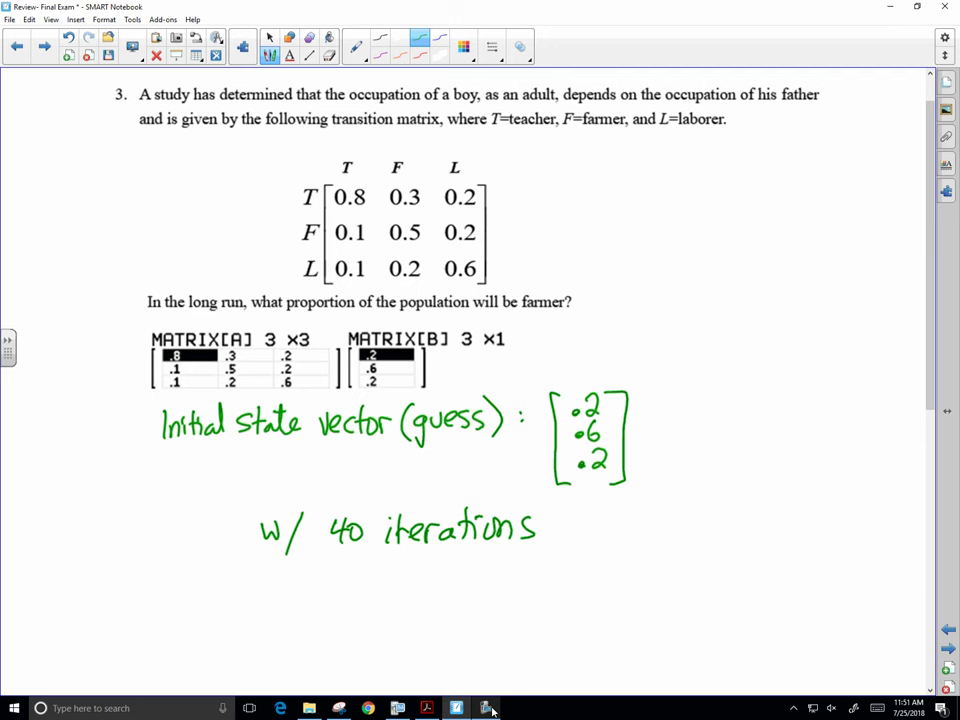
pyautogui.click(490, 711)
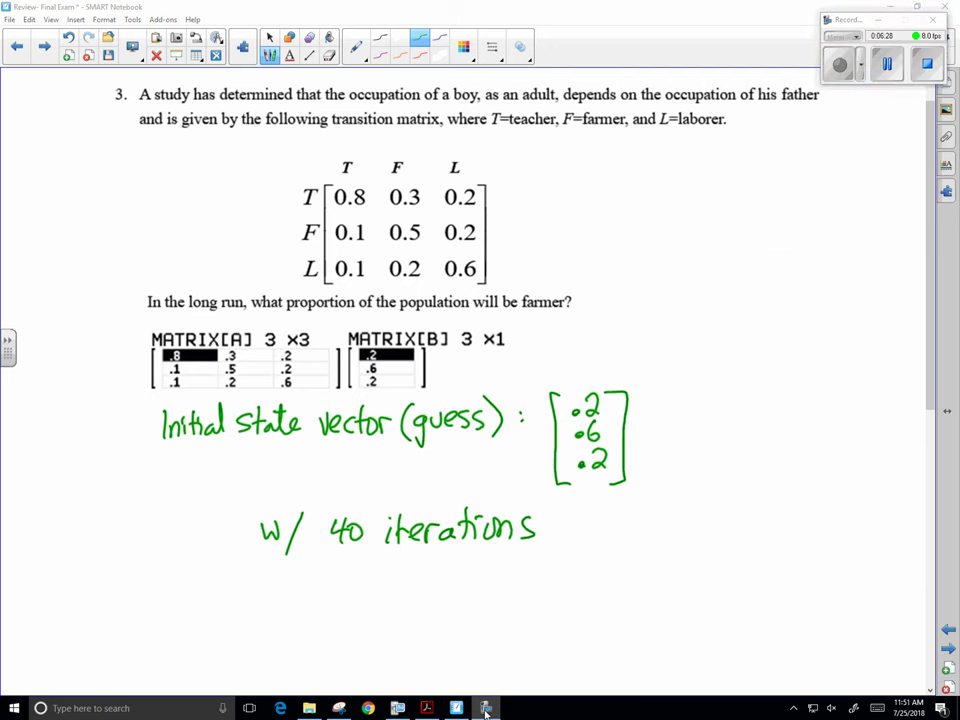
# Copy the calculator's result by hand as bracketed [.552, 6/29, .241], then minimize the calculator.
pyautogui.click(486, 712)
pyautogui.click(398, 710)
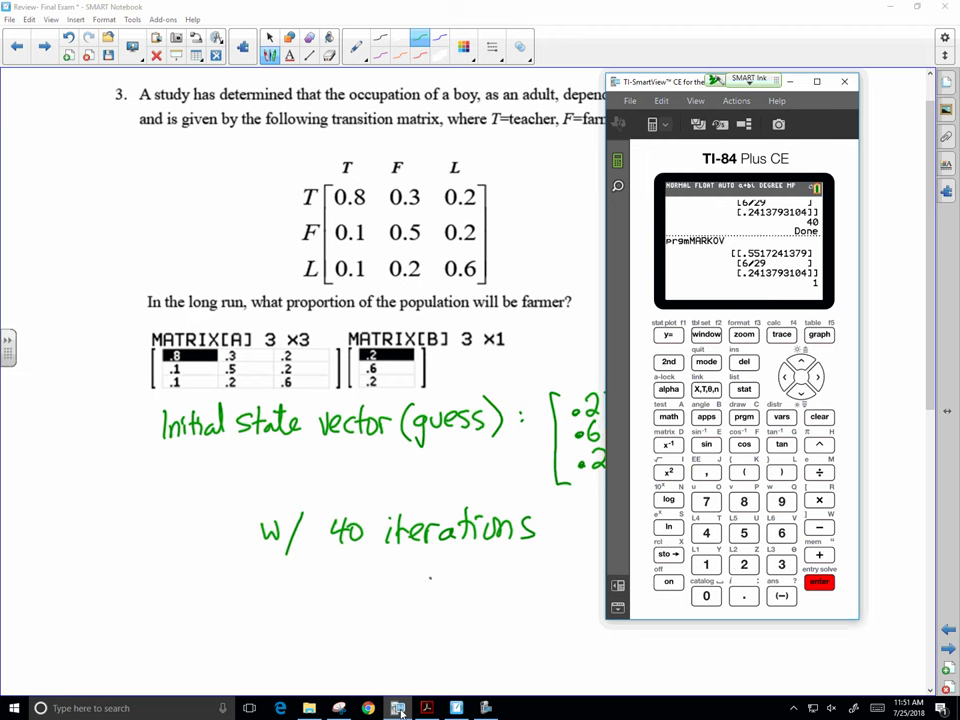
pyautogui.moveTo(446, 560)
pyautogui.mouseDown()
pyautogui.moveTo(441, 577)
pyautogui.moveTo(461, 577)
pyautogui.mouseUp()
pyautogui.moveTo(479, 563)
pyautogui.mouseDown()
pyautogui.moveTo(494, 579)
pyautogui.moveTo(446, 605)
pyautogui.moveTo(479, 612)
pyautogui.moveTo(491, 599)
pyautogui.moveTo(458, 641)
pyautogui.moveTo(488, 635)
pyautogui.moveTo(487, 644)
pyautogui.mouseUp()
pyautogui.moveTo(497, 622); pyautogui.dragTo(497, 644)
pyautogui.moveTo(431, 551)
pyautogui.mouseDown()
pyautogui.moveTo(419, 610)
pyautogui.moveTo(433, 652)
pyautogui.mouseUp()
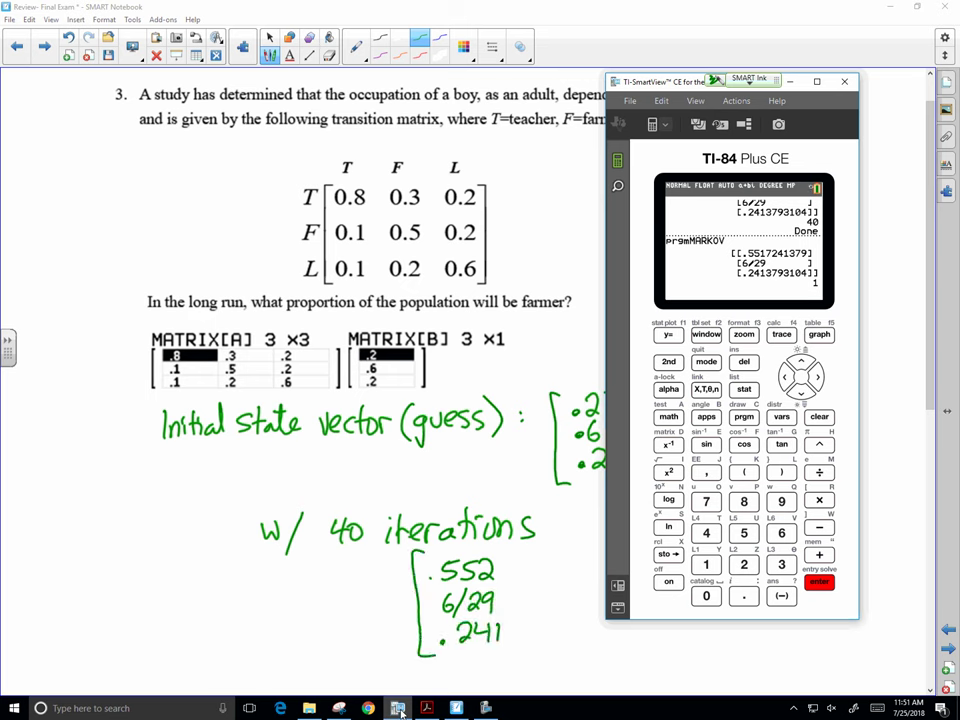
pyautogui.moveTo(504, 553)
pyautogui.mouseDown()
pyautogui.moveTo(514, 640)
pyautogui.moveTo(503, 651)
pyautogui.mouseUp()
pyautogui.click(431, 578)
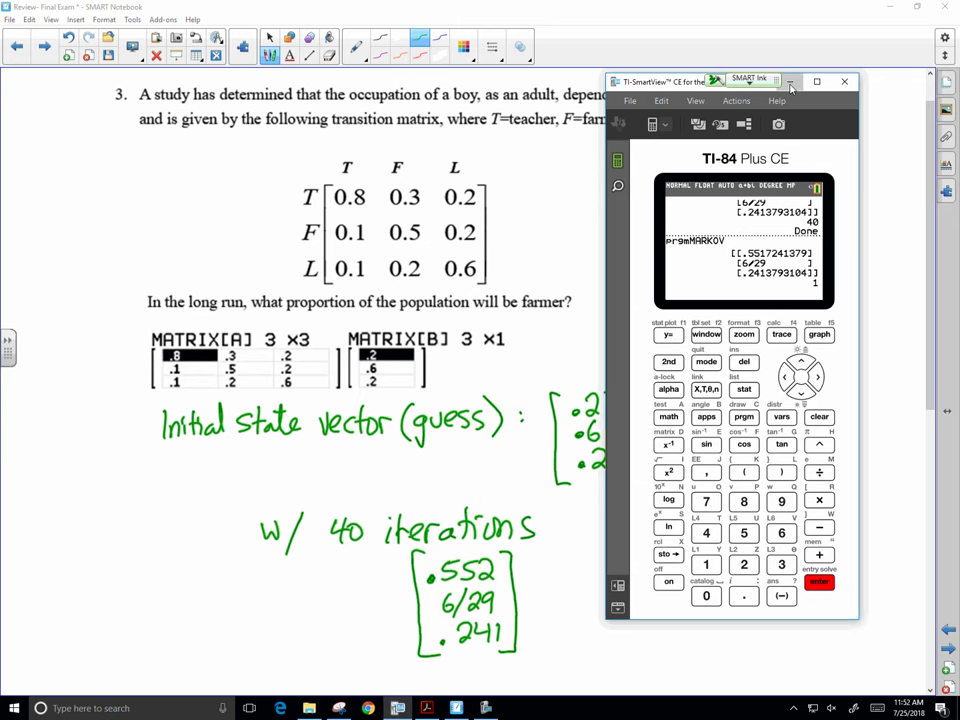
pyautogui.click(790, 81)
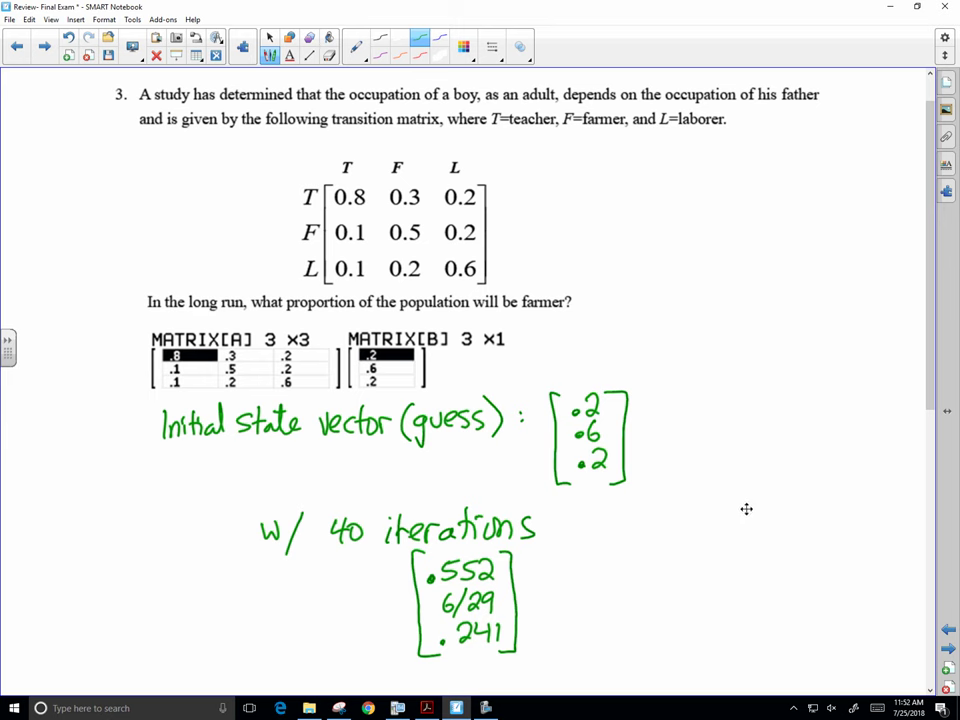
# In blue ink, circle 6/29 and draw an arrow labelled "proportion of population made up of farmers.".
pyautogui.click(442, 38)
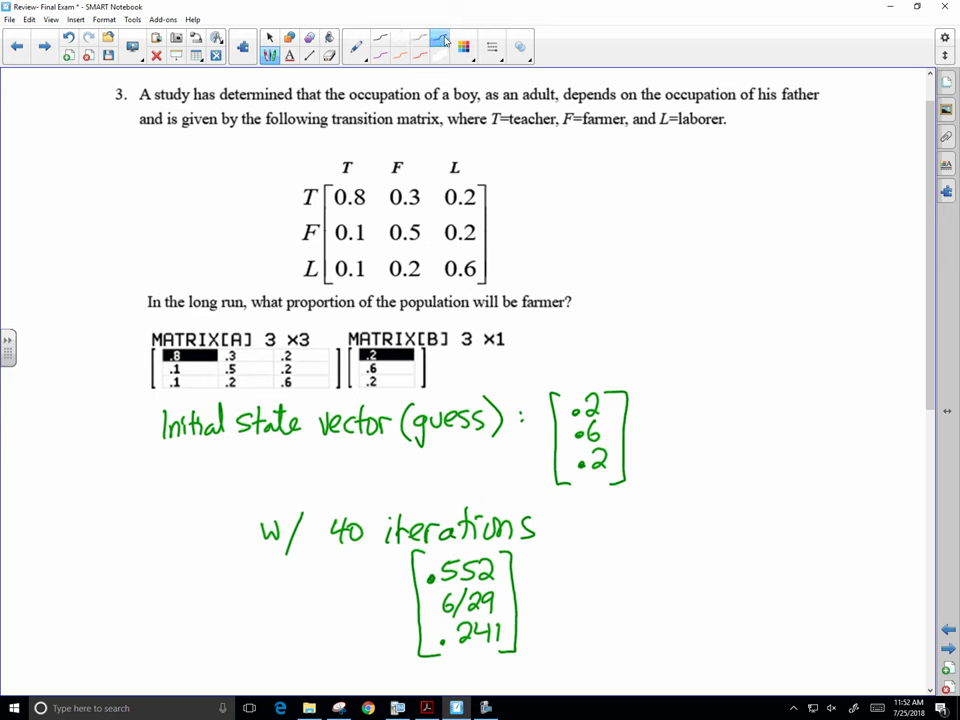
pyautogui.moveTo(500, 588)
pyautogui.mouseDown()
pyautogui.moveTo(432, 612)
pyautogui.moveTo(518, 600)
pyautogui.moveTo(495, 587)
pyautogui.mouseUp()
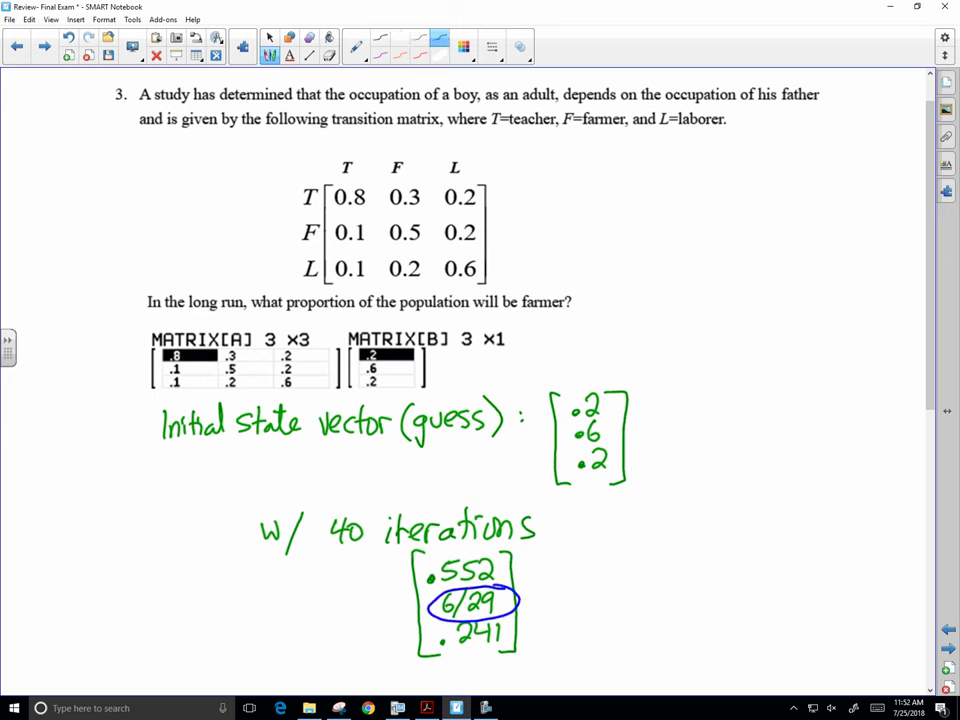
pyautogui.moveTo(603, 592)
pyautogui.mouseDown()
pyautogui.moveTo(522, 596)
pyautogui.moveTo(537, 604)
pyautogui.mouseUp()
pyautogui.moveTo(617, 578)
pyautogui.mouseDown()
pyautogui.moveTo(665, 600)
pyautogui.moveTo(667, 585)
pyautogui.moveTo(703, 588)
pyautogui.moveTo(715, 573)
pyautogui.moveTo(725, 586)
pyautogui.moveTo(775, 583)
pyautogui.moveTo(782, 566)
pyautogui.moveTo(786, 605)
pyautogui.mouseUp()
pyautogui.moveTo(637, 608)
pyautogui.mouseDown()
pyautogui.moveTo(637, 638)
pyautogui.moveTo(658, 618)
pyautogui.moveTo(710, 622)
pyautogui.moveTo(768, 602)
pyautogui.mouseUp()
pyautogui.moveTo(648, 655)
pyautogui.mouseDown()
pyautogui.moveTo(679, 645)
pyautogui.moveTo(735, 645)
pyautogui.moveTo(742, 660)
pyautogui.moveTo(758, 645)
pyautogui.moveTo(789, 641)
pyautogui.moveTo(794, 616)
pyautogui.moveTo(788, 657)
pyautogui.moveTo(766, 685)
pyautogui.moveTo(768, 670)
pyautogui.moveTo(778, 678)
pyautogui.moveTo(883, 675)
pyautogui.mouseUp()
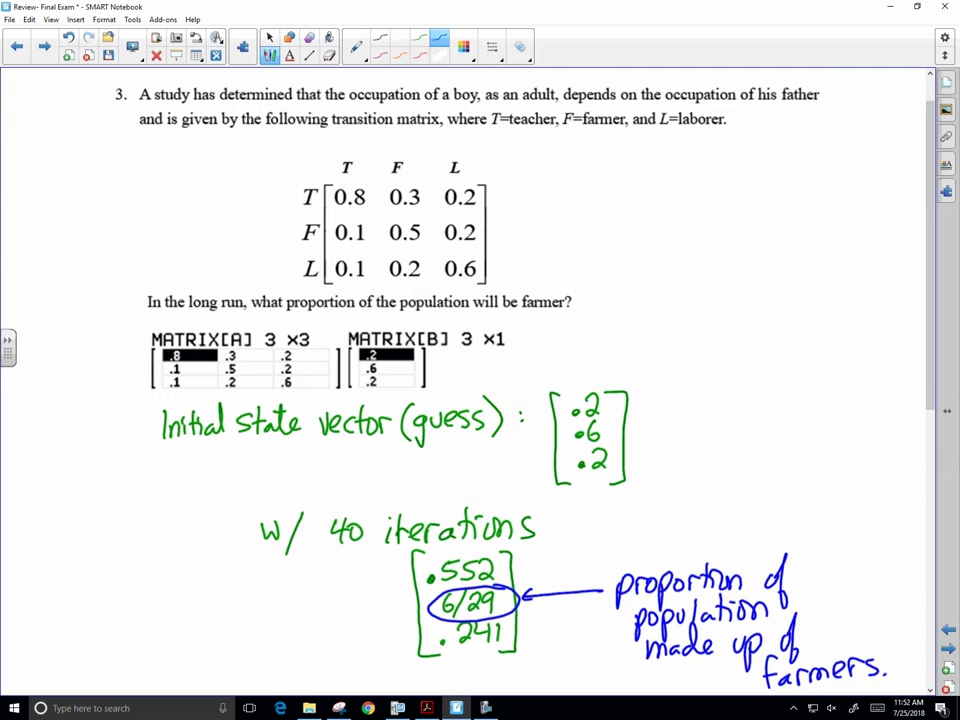
pyautogui.scroll(-2, 440, 222)
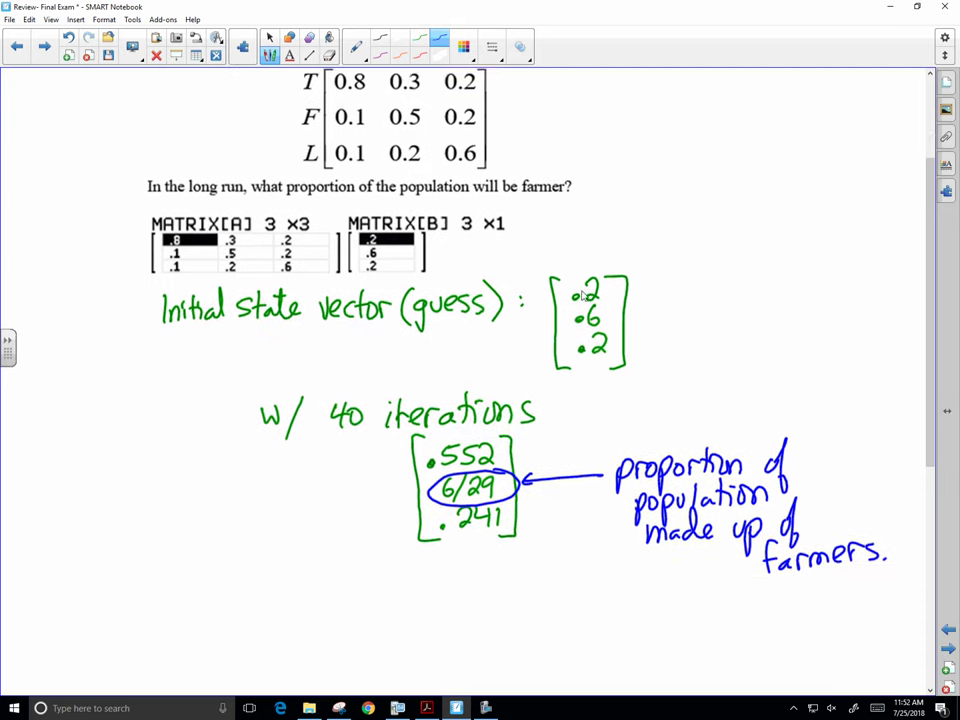
pyautogui.scroll(1, 583, 292)
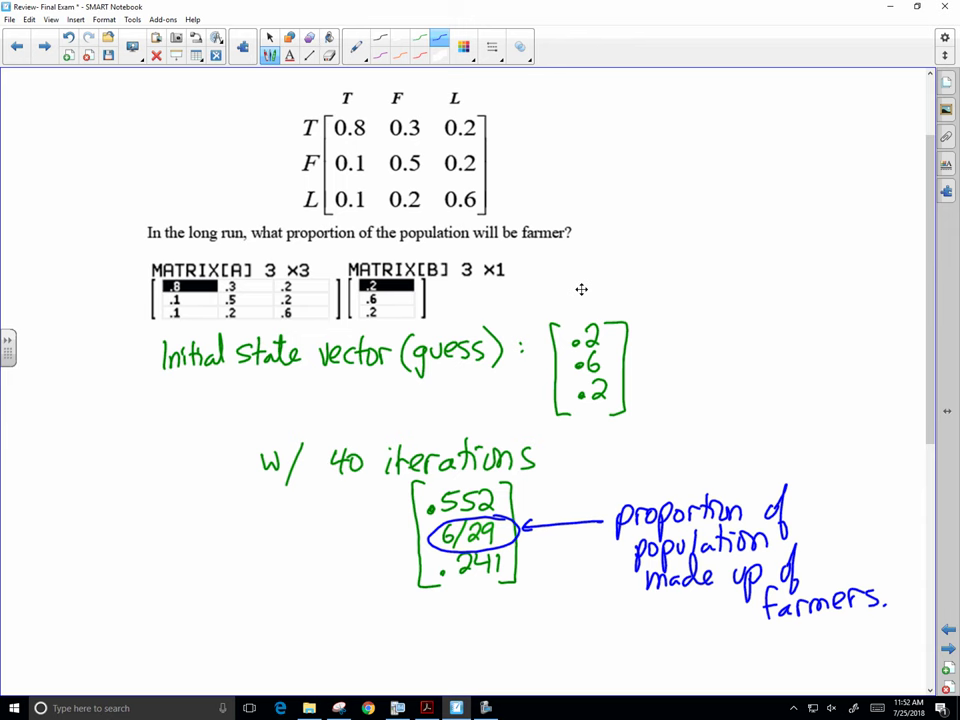